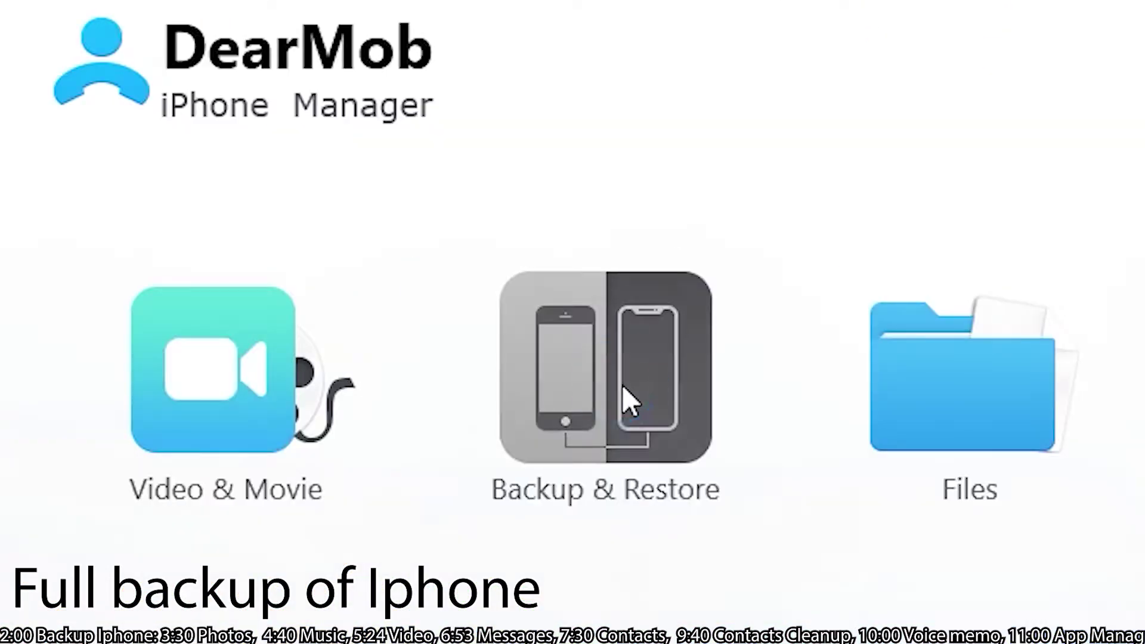
- Open the backup section and keep the backup unencrypted by cancelling the password prompt
{"action": "left_click", "coordinate": [687, 322]}
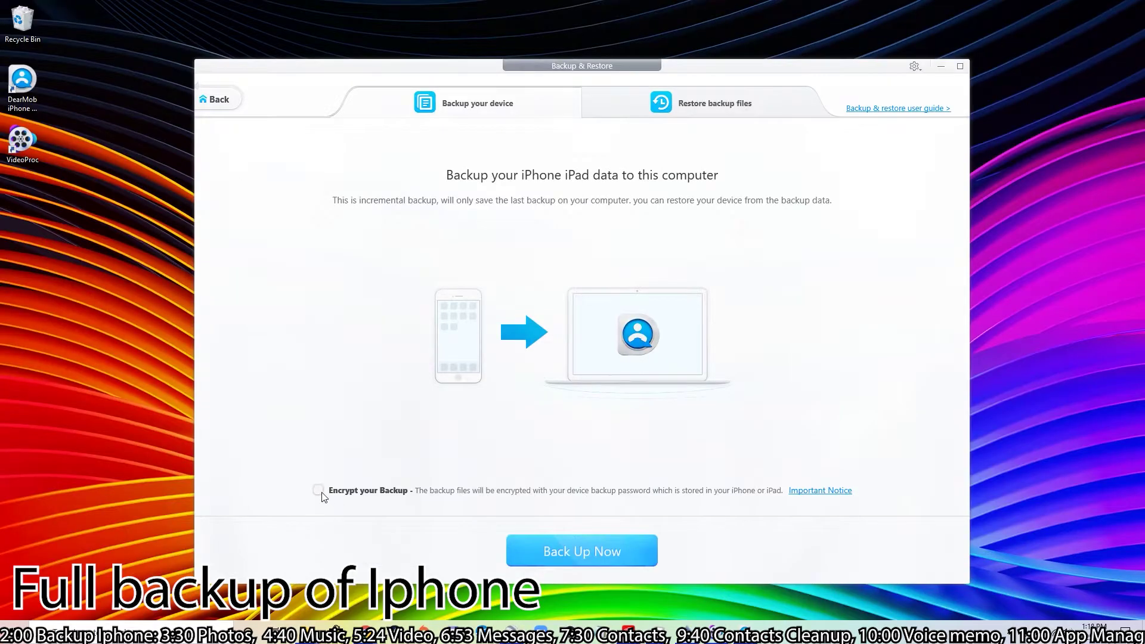
{"action": "left_click", "coordinate": [319, 490]}
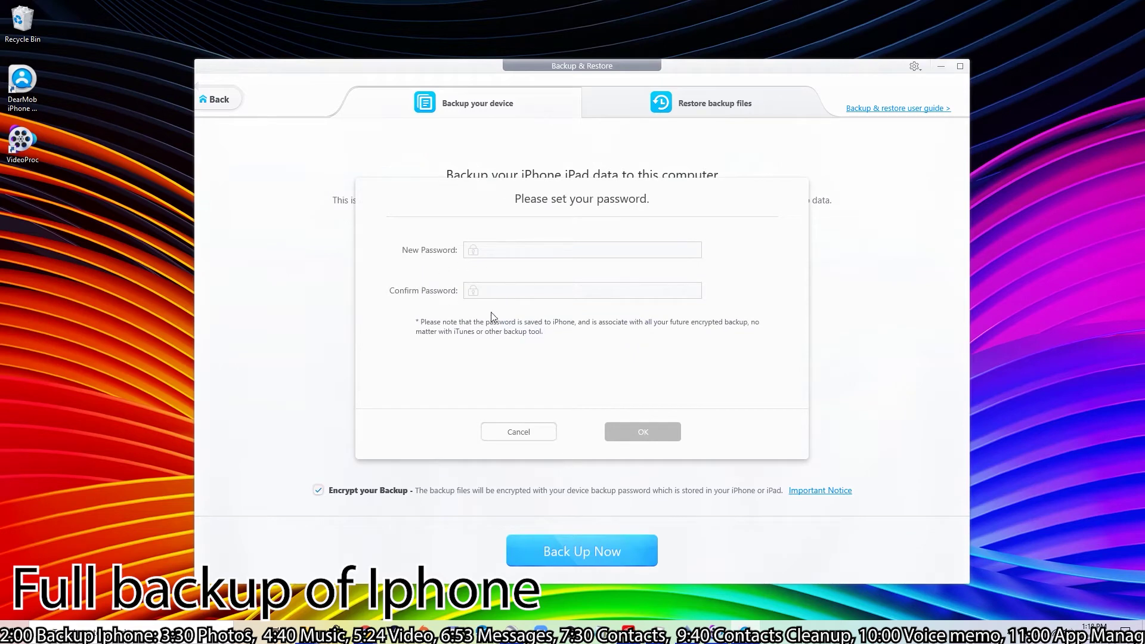
{"action": "left_click", "coordinate": [510, 432]}
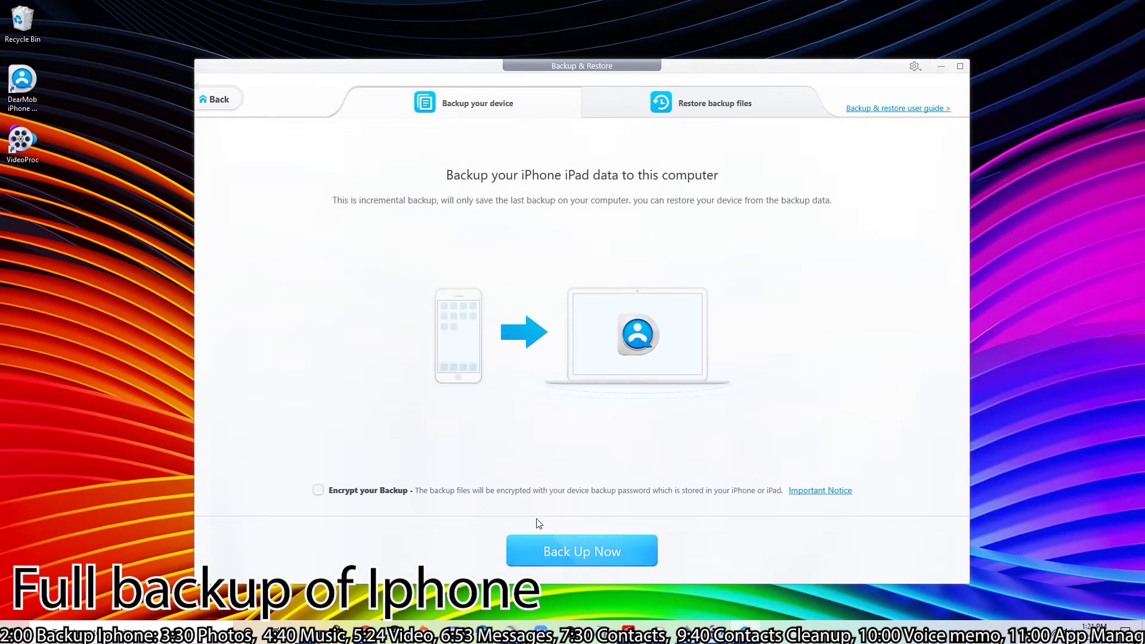
- Run a full iPhone backup to the computer and acknowledge its 41.62GB completion
{"action": "left_click", "coordinate": [573, 552]}
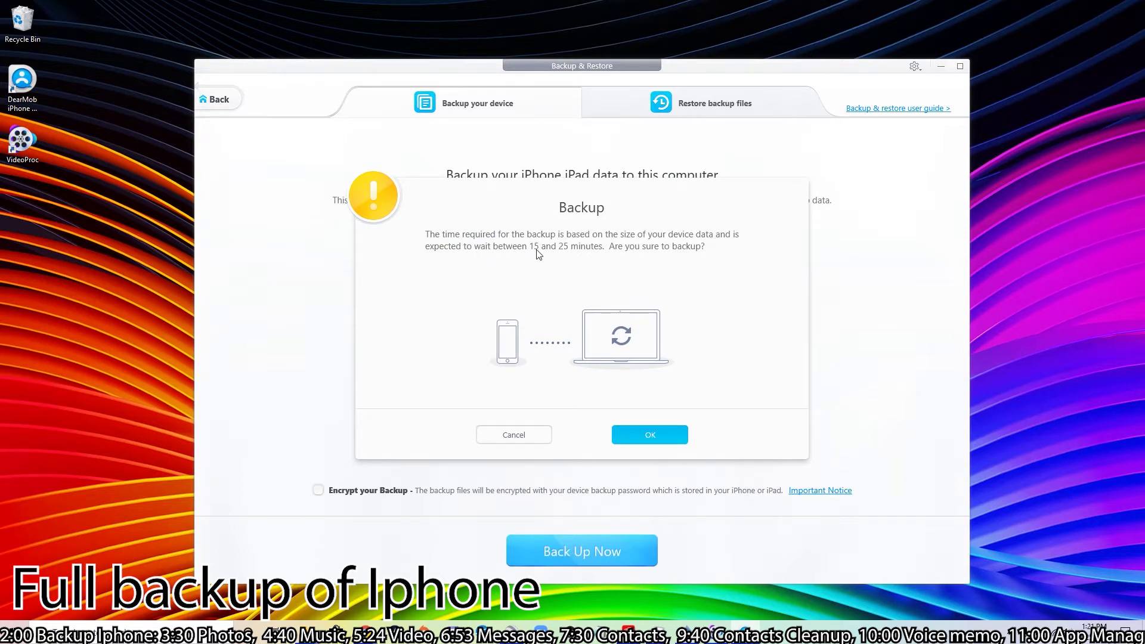
{"action": "left_click", "coordinate": [660, 441]}
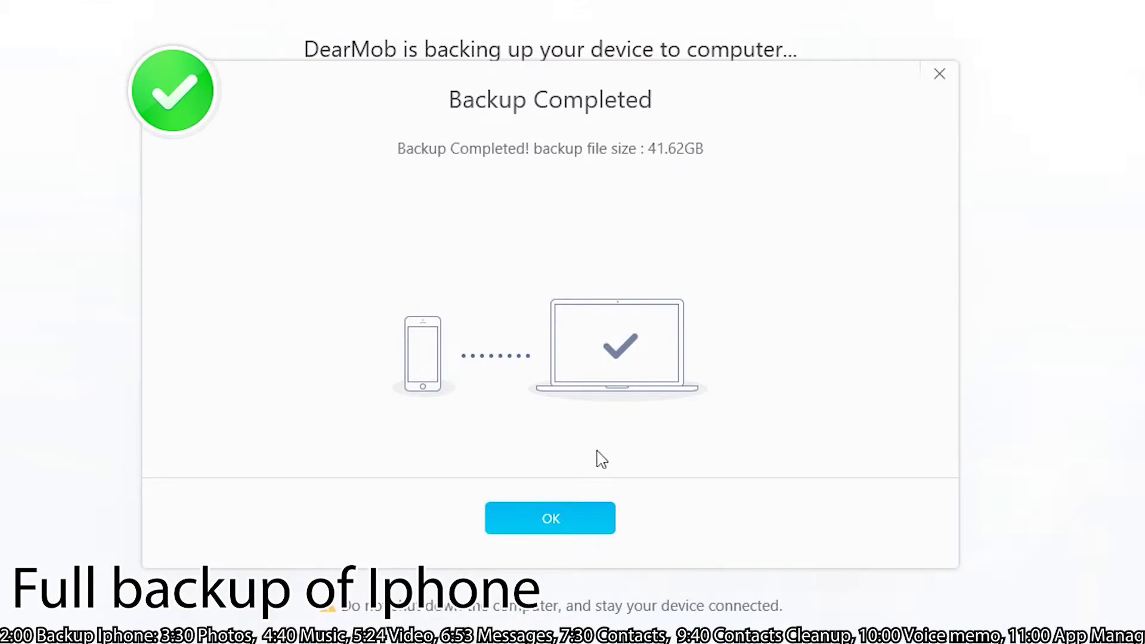
{"action": "left_click", "coordinate": [566, 522]}
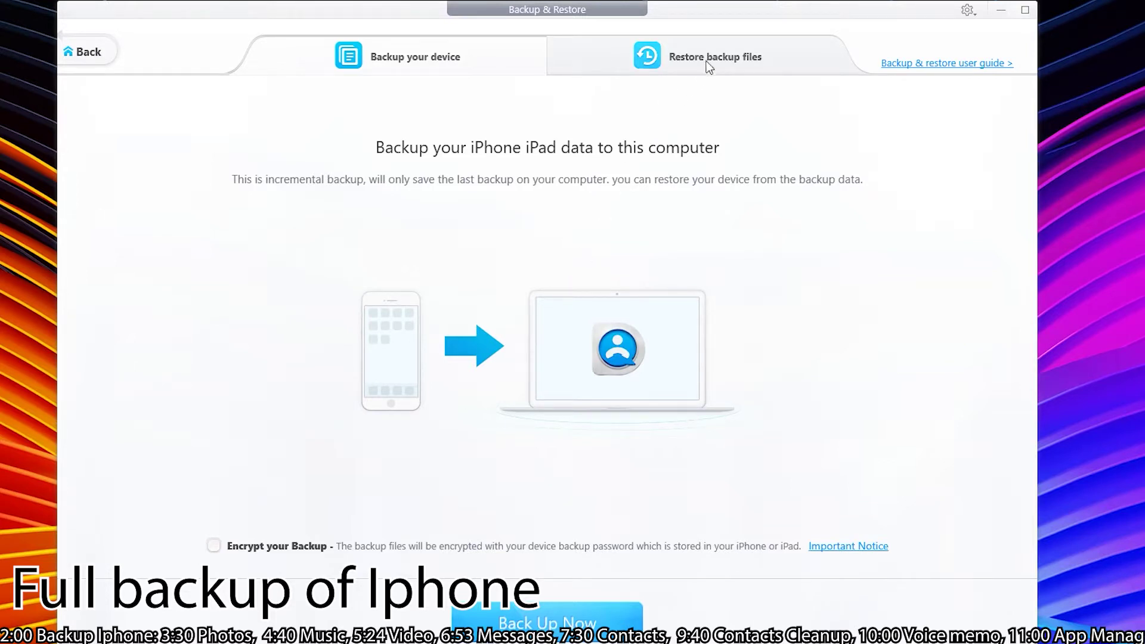
- Choose the newest 41.62GB backup under Restore backup files and restore the device from it
{"action": "left_click_drag", "start_coordinate": [717, 16], "coordinate": [739, 16]}
{"action": "left_click", "coordinate": [728, 56]}
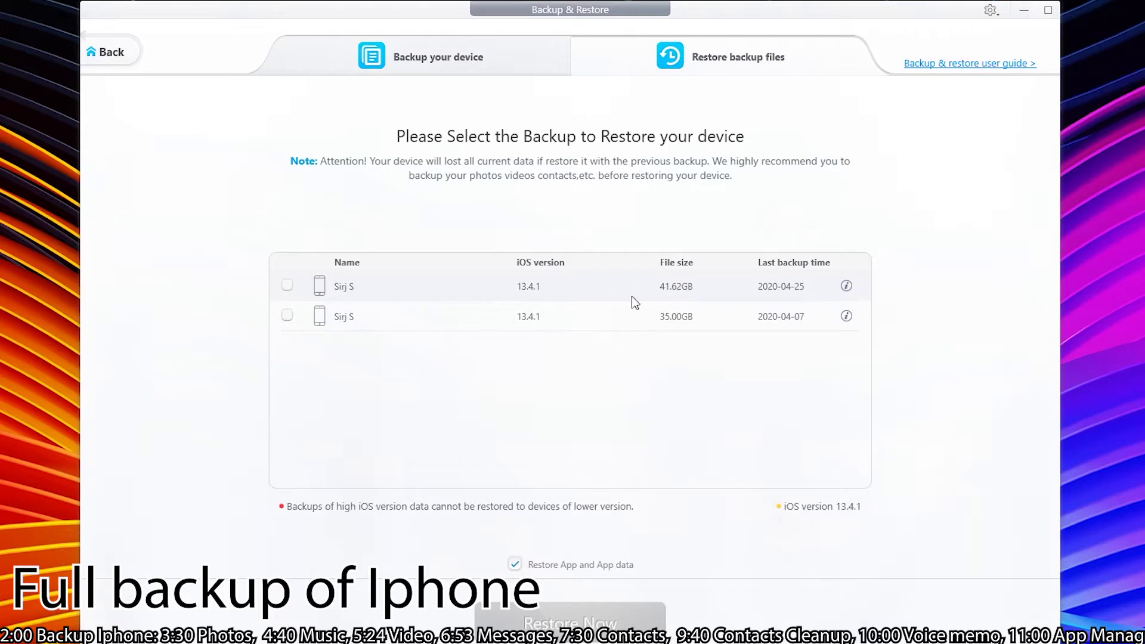
{"action": "left_click", "coordinate": [285, 291]}
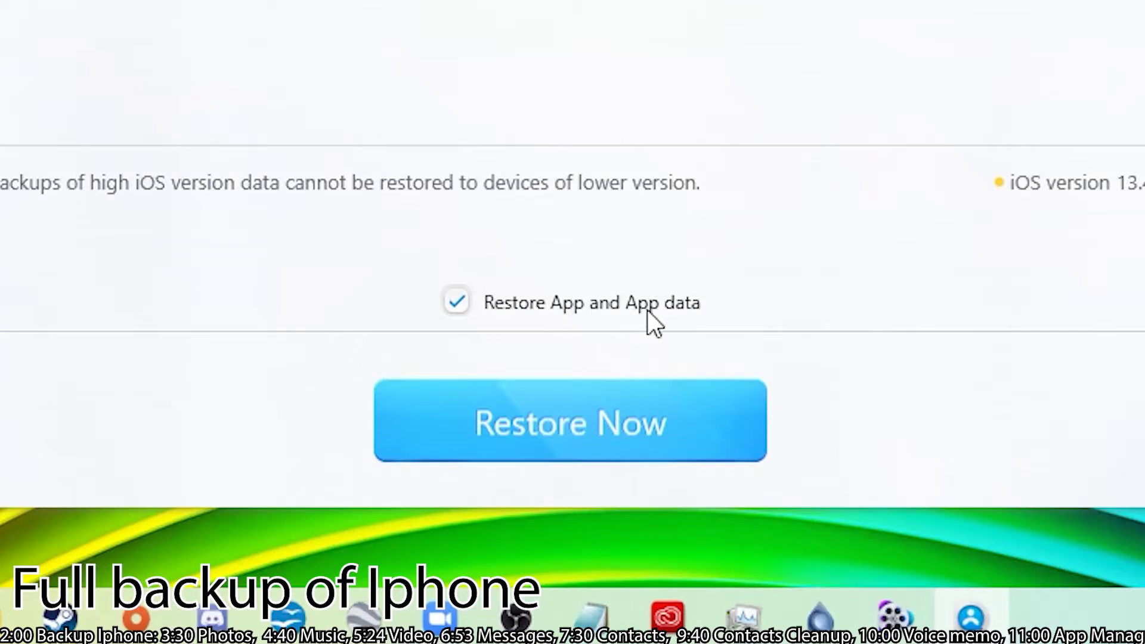
{"action": "left_click", "coordinate": [563, 451]}
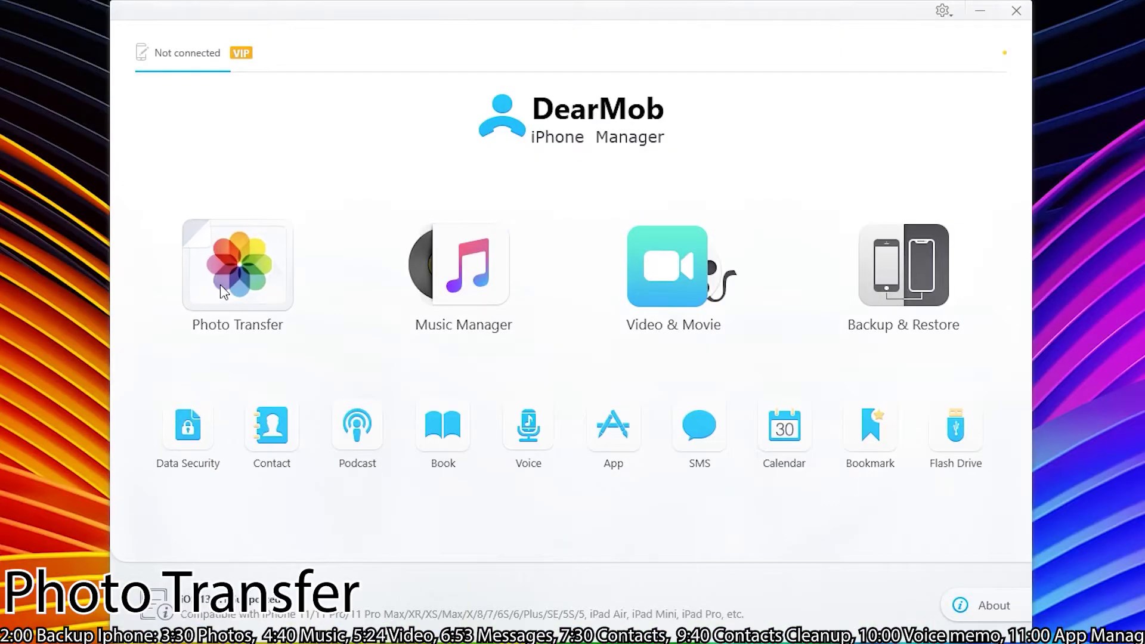
- In Photo Transfer's Camera Roll, select the HOMELAND photo and a red-hat selfie for export
{"action": "left_click", "coordinate": [220, 285]}
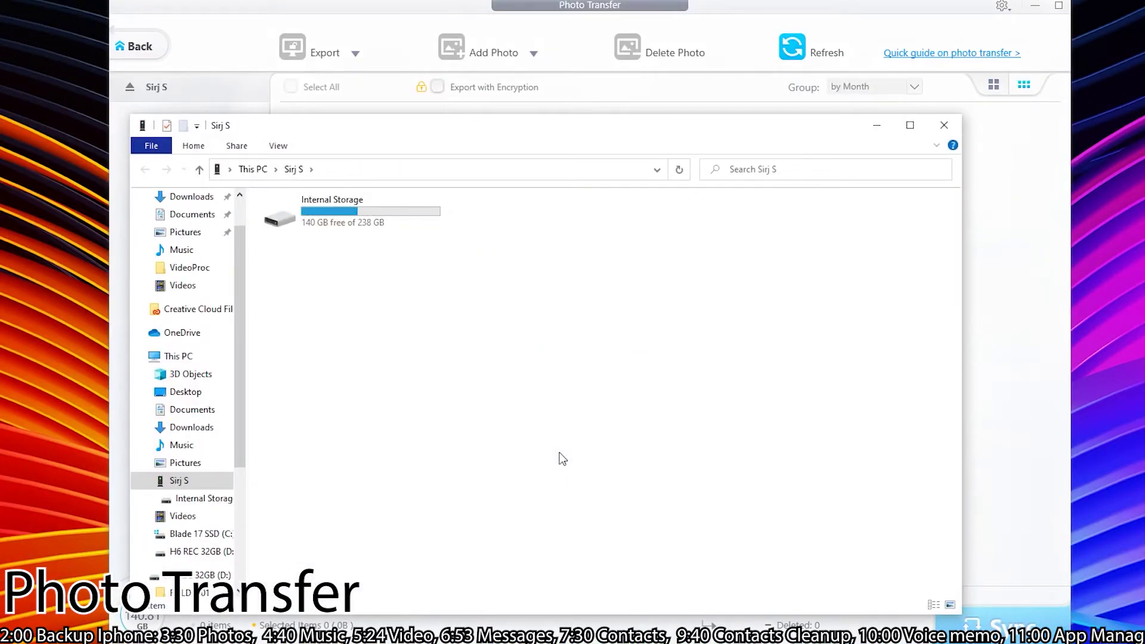
{"action": "left_click_drag", "start_coordinate": [738, 126], "coordinate": [911, 191]}
{"action": "left_click", "coordinate": [918, 196]}
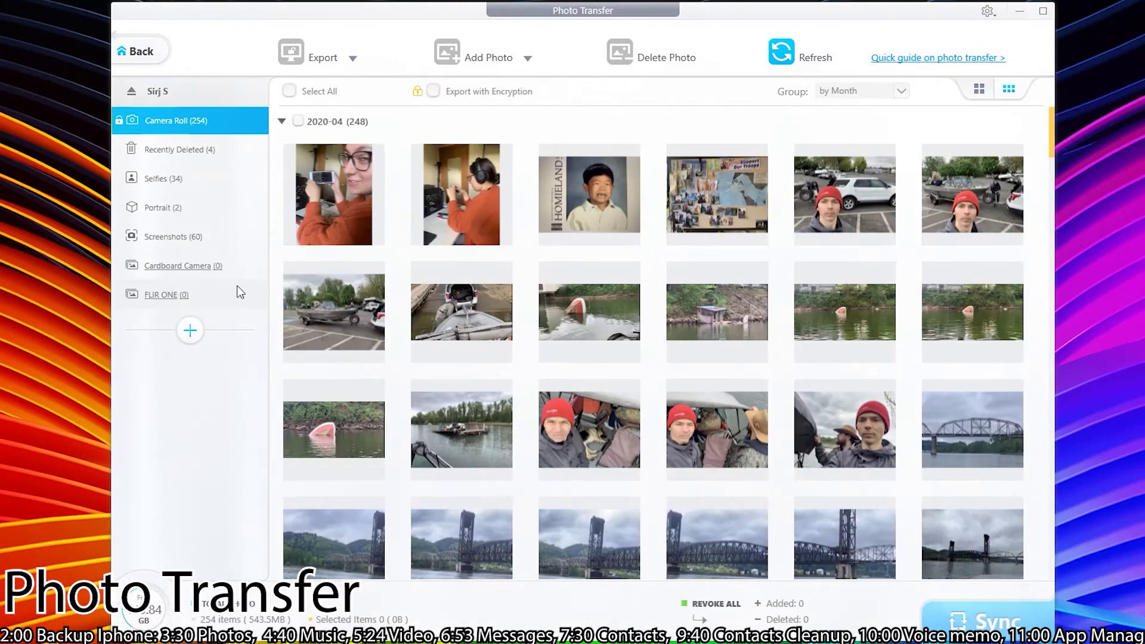
{"action": "left_click", "coordinate": [609, 217]}
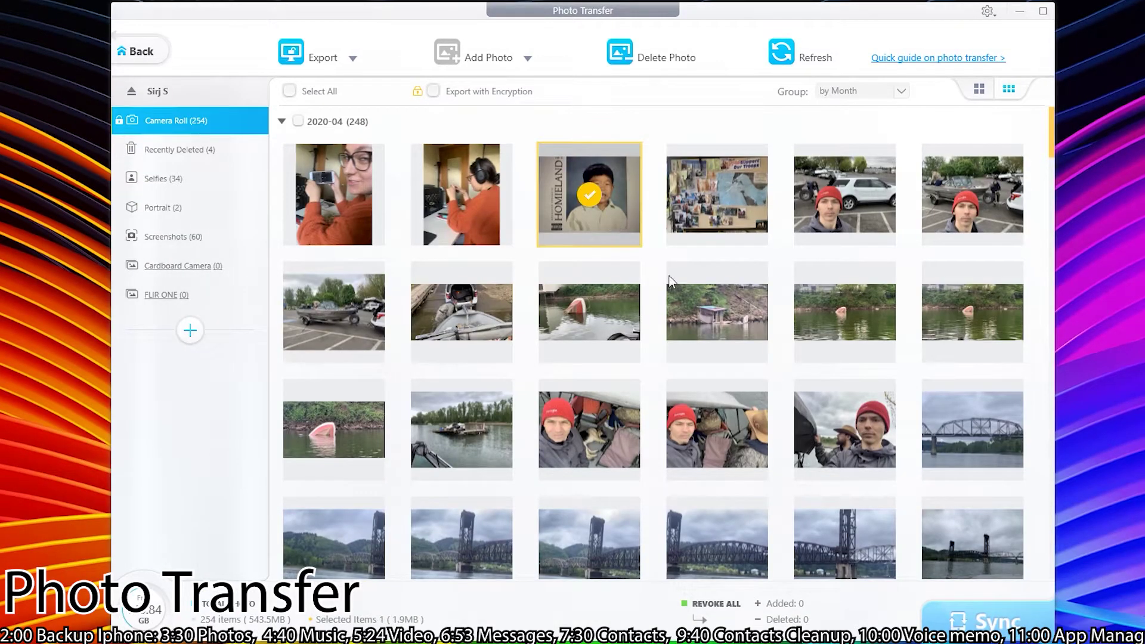
{"action": "scroll", "coordinate": [918, 287], "scroll_direction": "down", "scroll_amount": 1}
{"action": "left_click", "coordinate": [837, 415]}
{"action": "scroll", "coordinate": [885, 384], "scroll_direction": "down", "scroll_amount": 5}
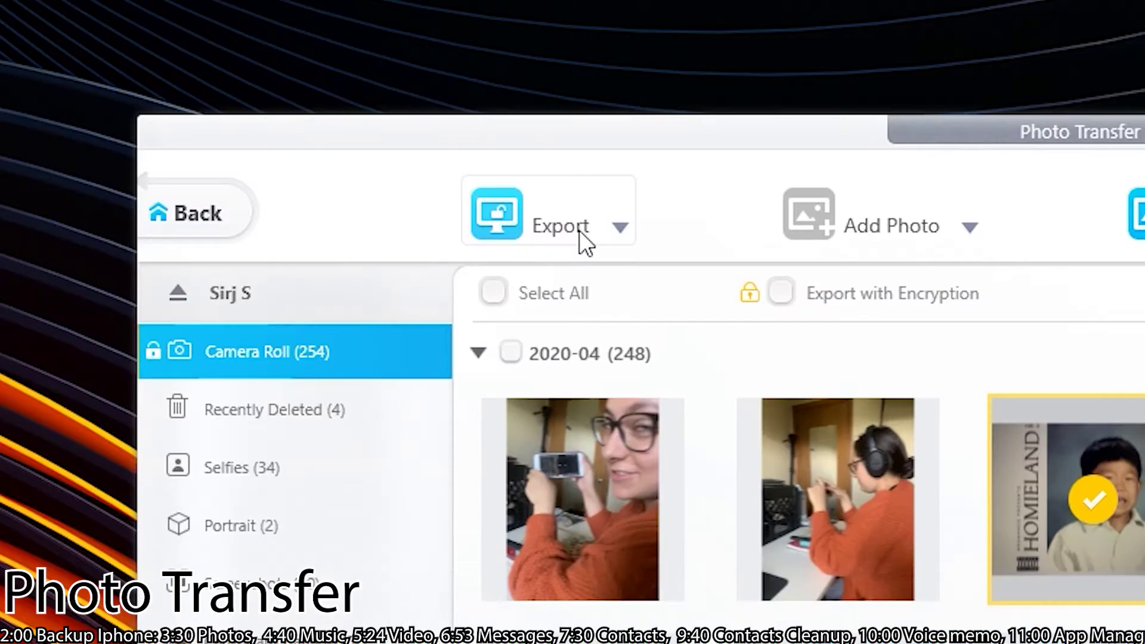
{"action": "left_click", "coordinate": [620, 228]}
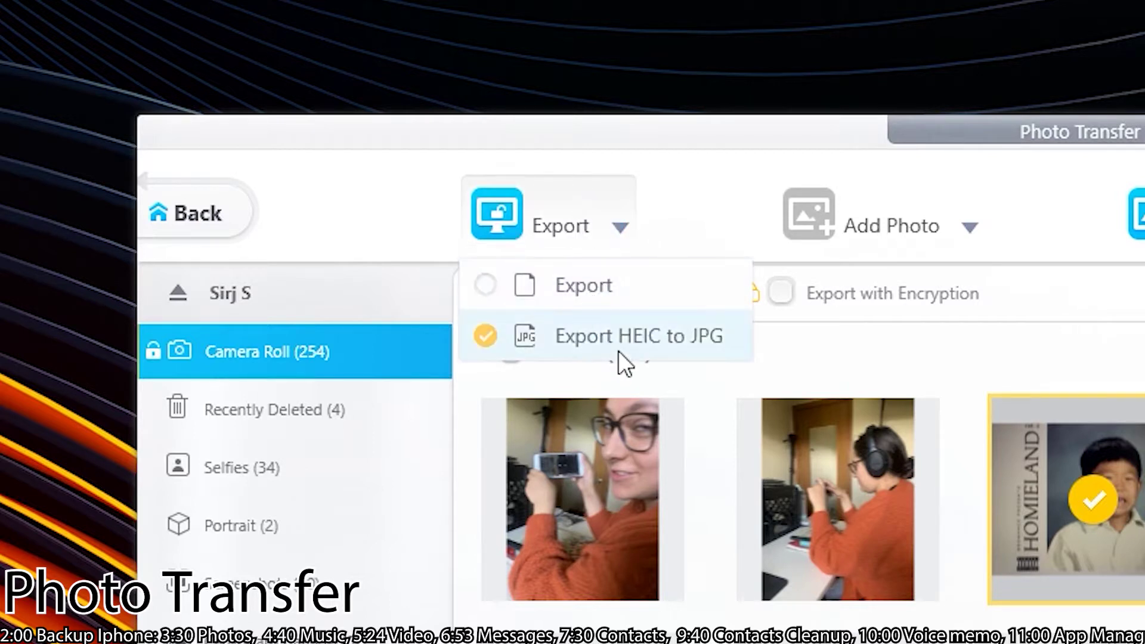
- Export the photos in original format and open IMG_13590.HEIC with Photos as the default app
{"action": "left_click", "coordinate": [606, 302]}
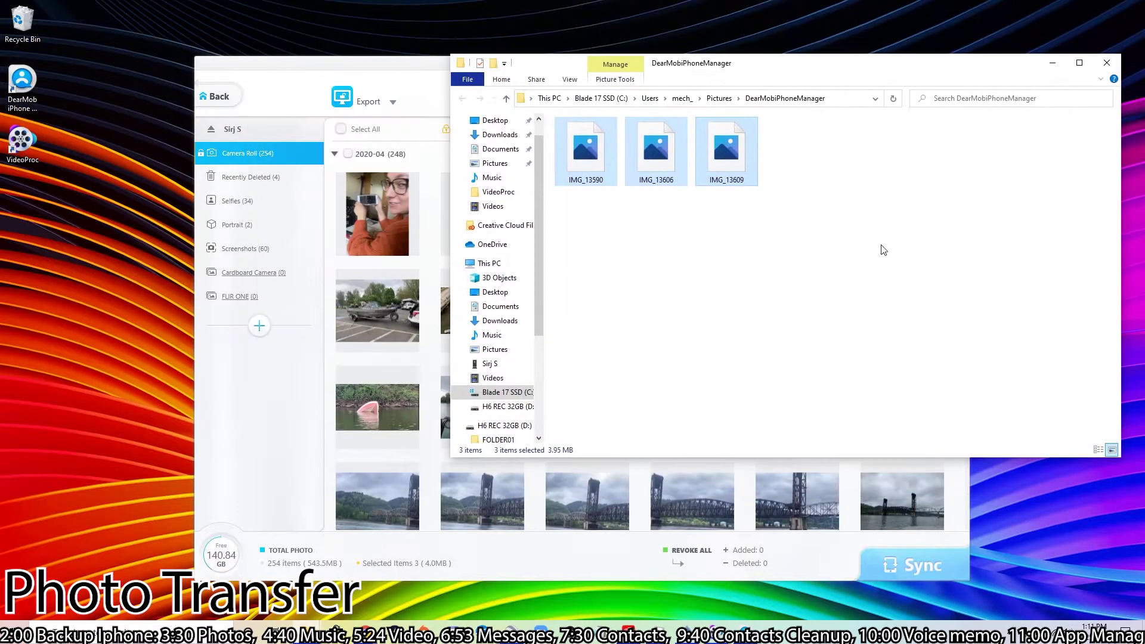
{"action": "double_click", "coordinate": [583, 151]}
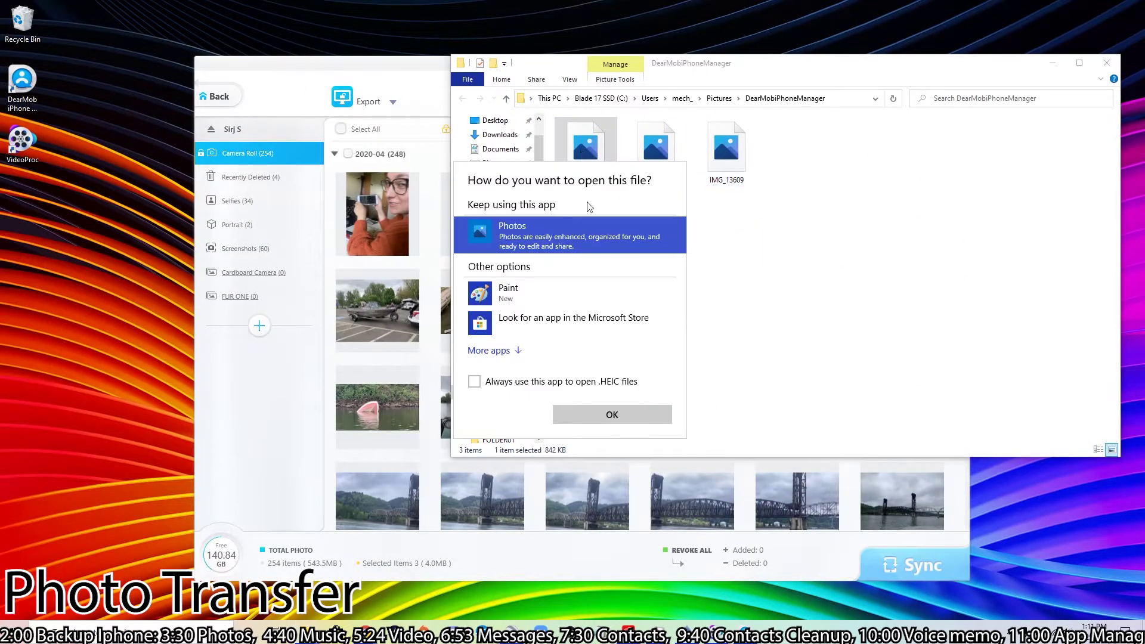
{"action": "left_click", "coordinate": [473, 381]}
{"action": "left_click", "coordinate": [591, 414]}
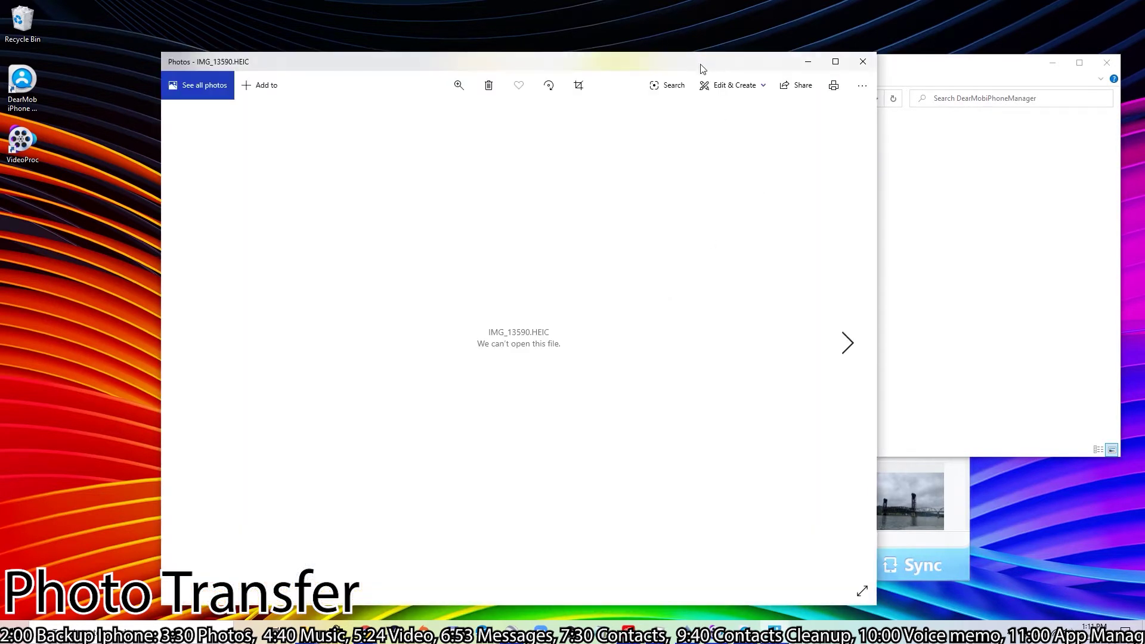
- Close the Photos viewer that couldn't open the HEIC file and move File Explorer to the bottom right
{"action": "left_click_drag", "start_coordinate": [701, 68], "coordinate": [572, 40]}
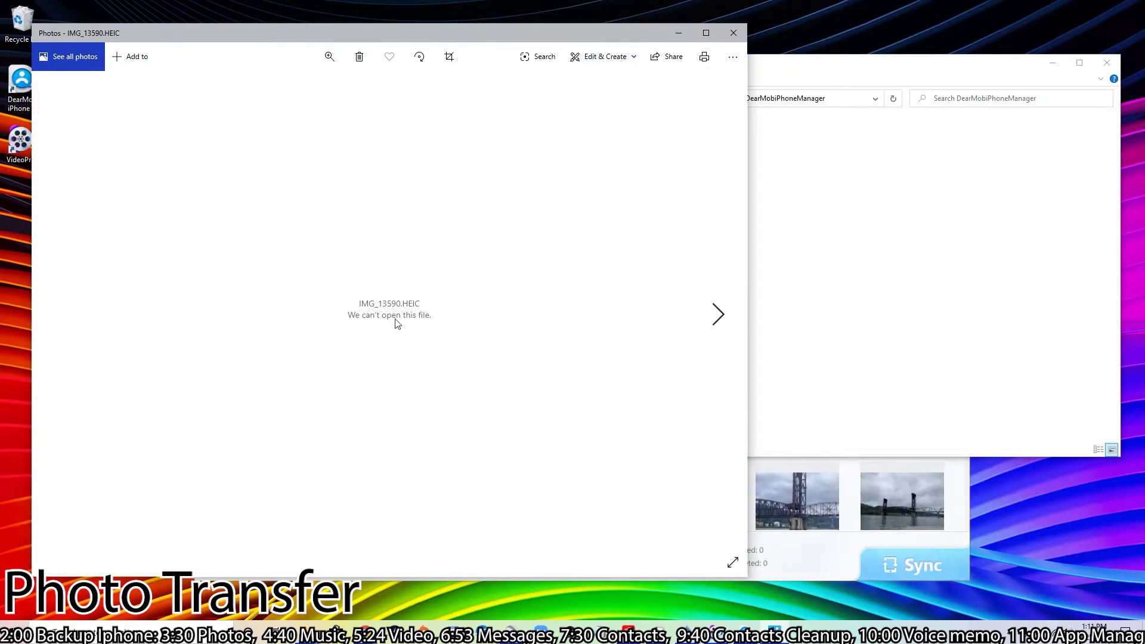
{"action": "left_click", "coordinate": [733, 32]}
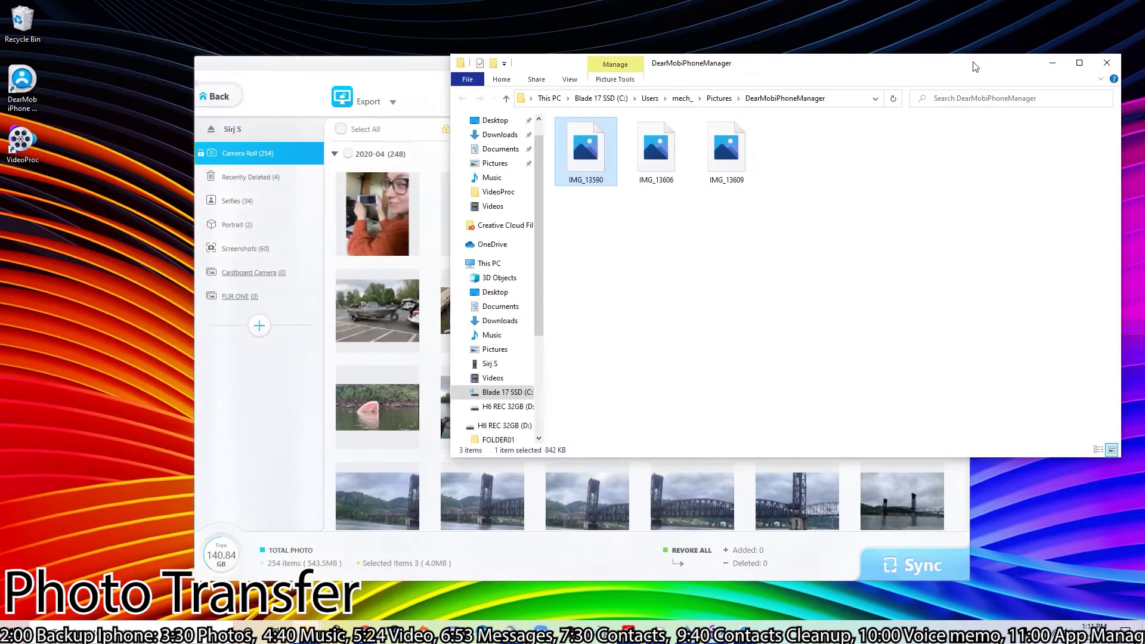
{"action": "left_click_drag", "start_coordinate": [967, 69], "coordinate": [969, 460]}
- Export the selected photos converted from HEIC to JPG and check an exported JPG opens
{"action": "left_click", "coordinate": [375, 103]}
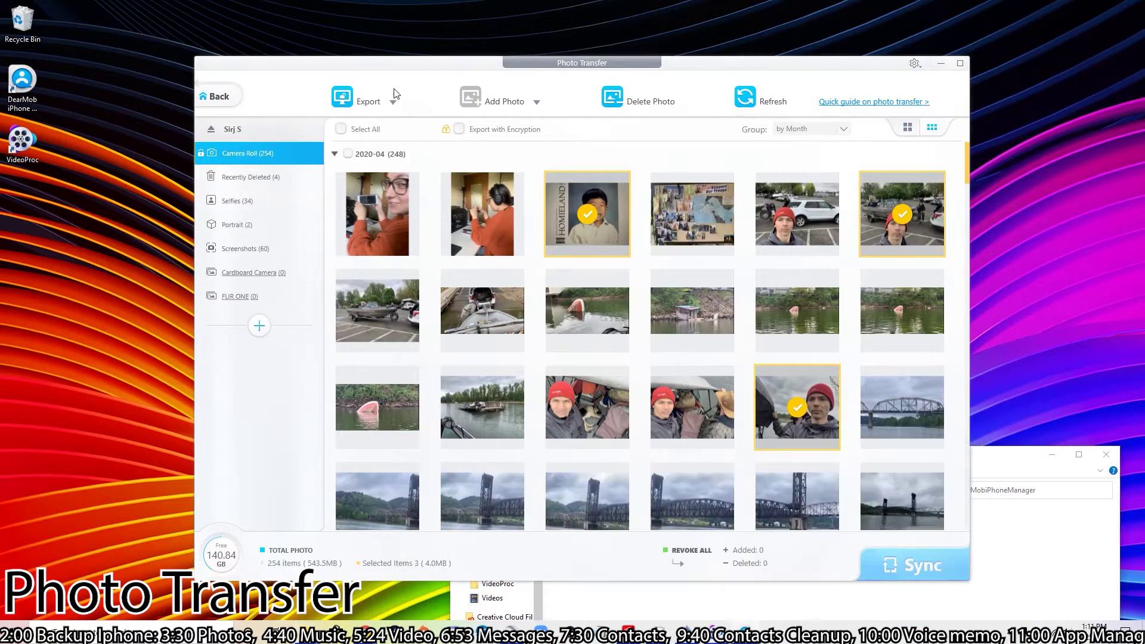
{"action": "left_click", "coordinate": [392, 102]}
{"action": "left_click", "coordinate": [405, 149]}
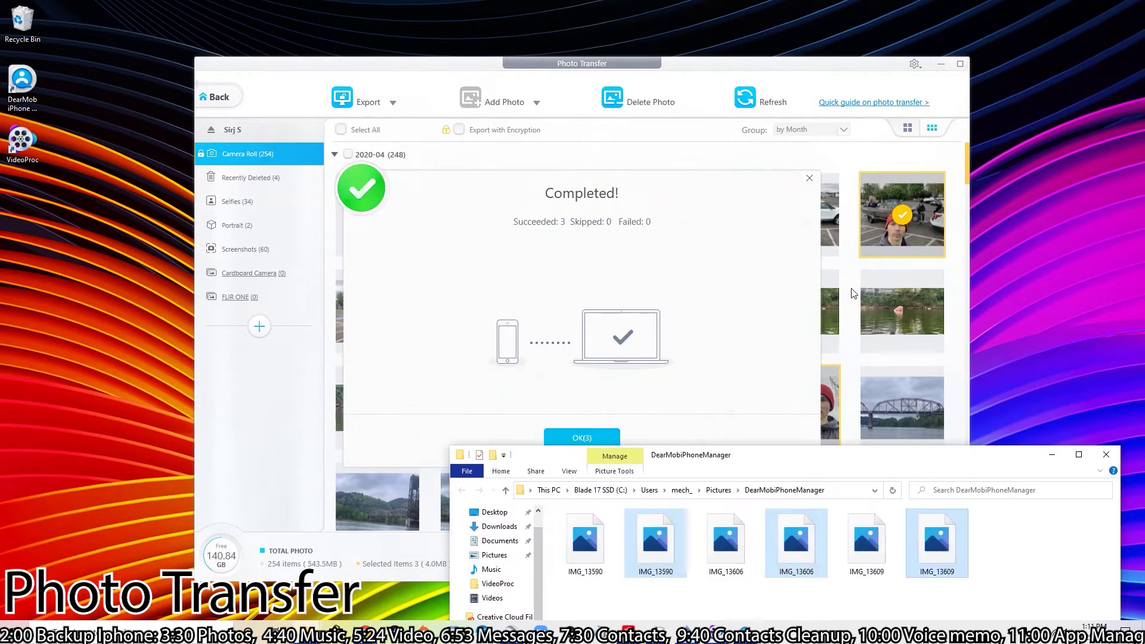
{"action": "left_click_drag", "start_coordinate": [906, 460], "coordinate": [729, 138]}
{"action": "double_click", "coordinate": [749, 217]}
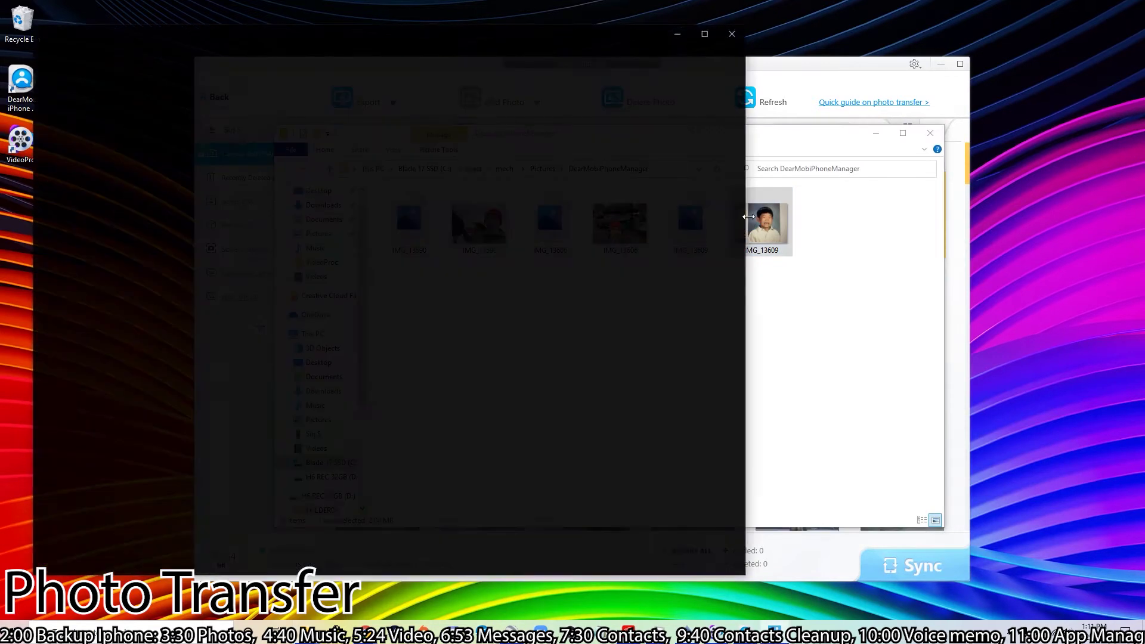
{"action": "scroll", "coordinate": [422, 320], "scroll_direction": "down", "scroll_amount": 1}
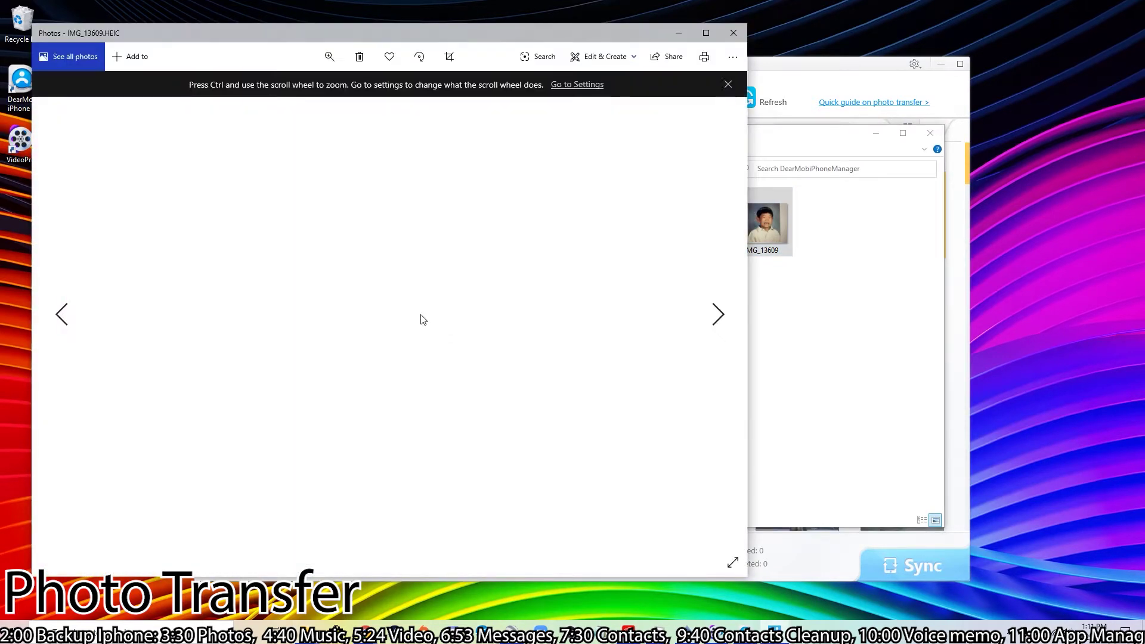
{"action": "scroll", "coordinate": [464, 341], "scroll_direction": "up", "scroll_amount": 1}
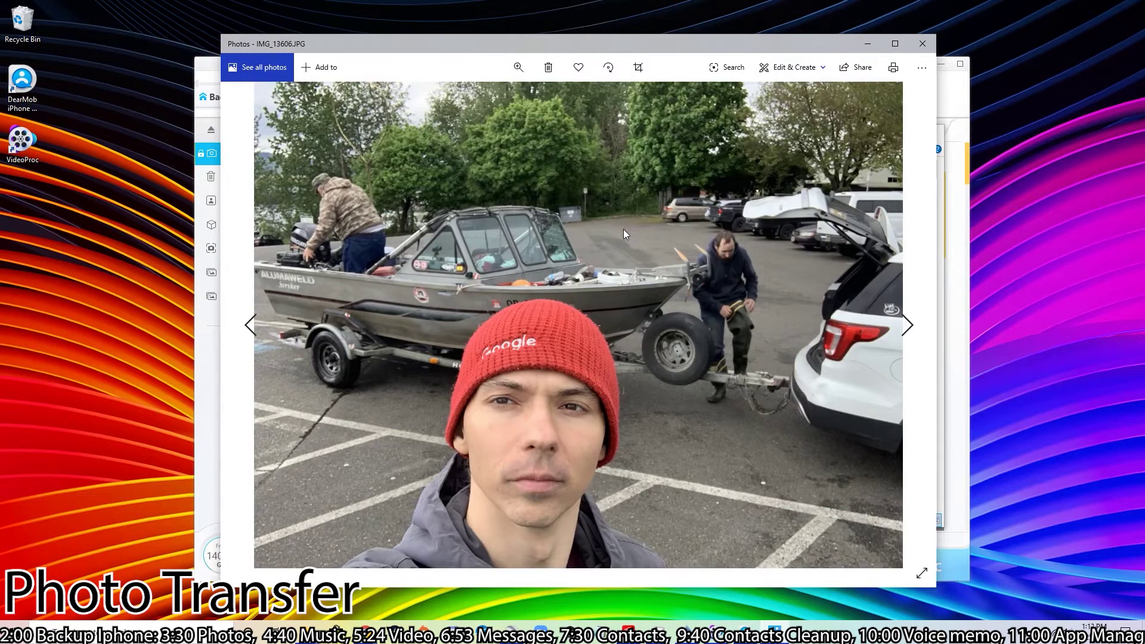
{"action": "left_click", "coordinate": [922, 44]}
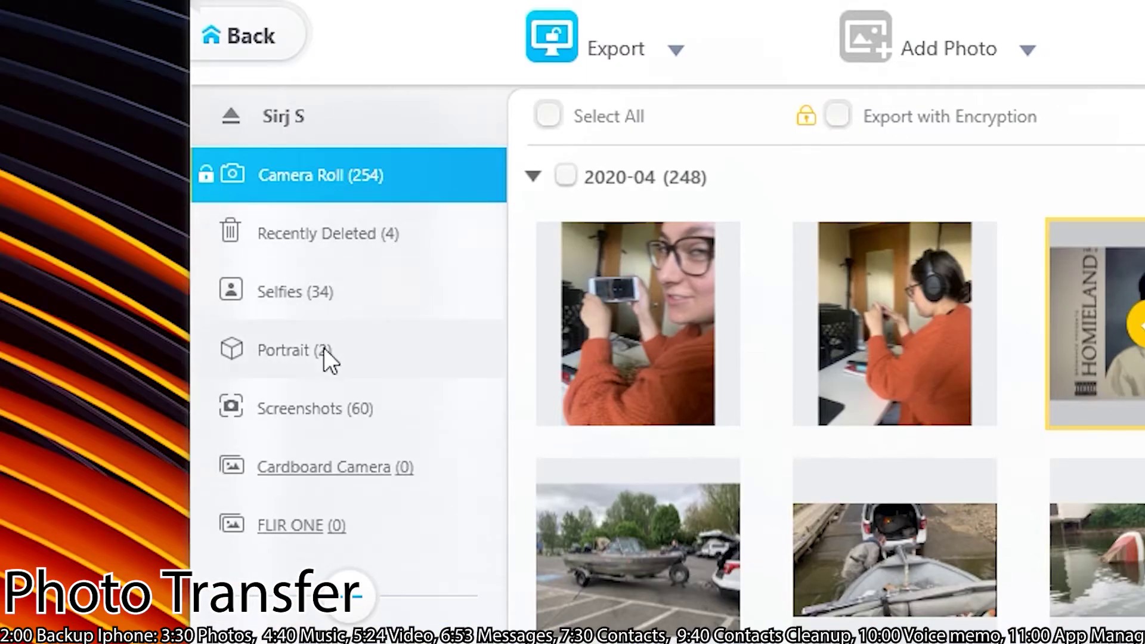
- Browse the Portrait and Selfies albums, then return to the home screen
{"action": "left_click", "coordinate": [368, 350]}
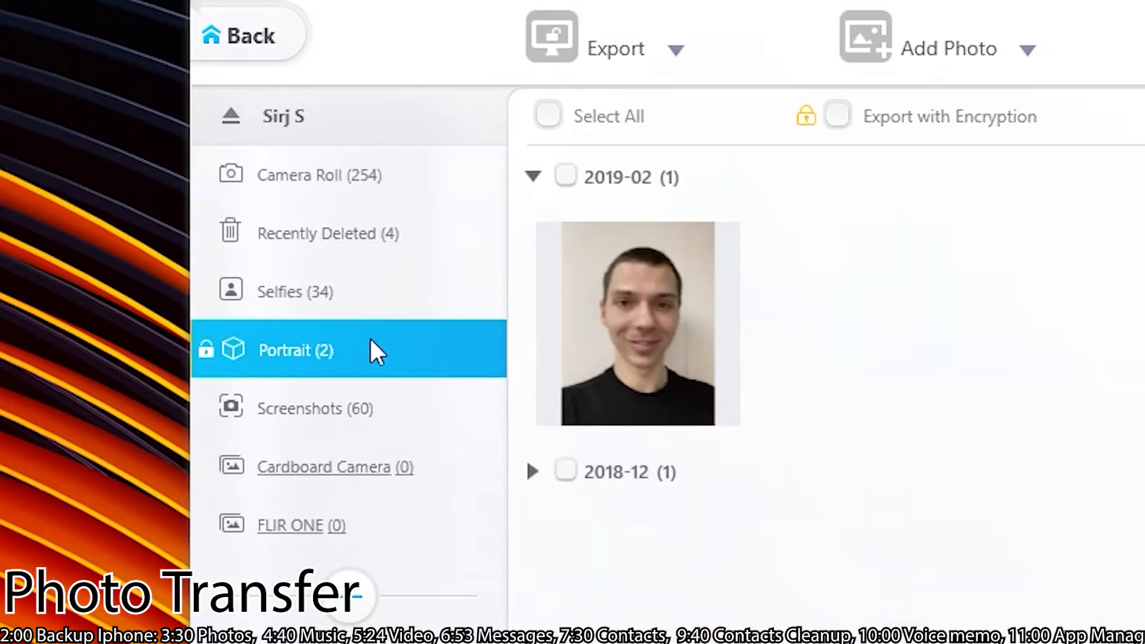
{"action": "left_click", "coordinate": [375, 297]}
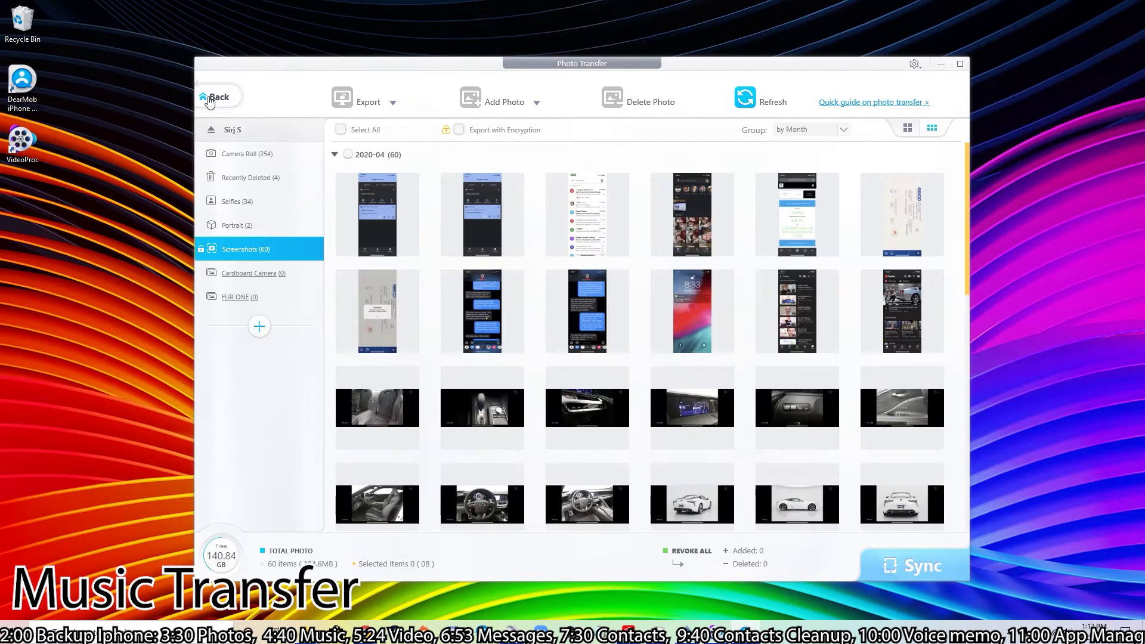
{"action": "left_click", "coordinate": [212, 98]}
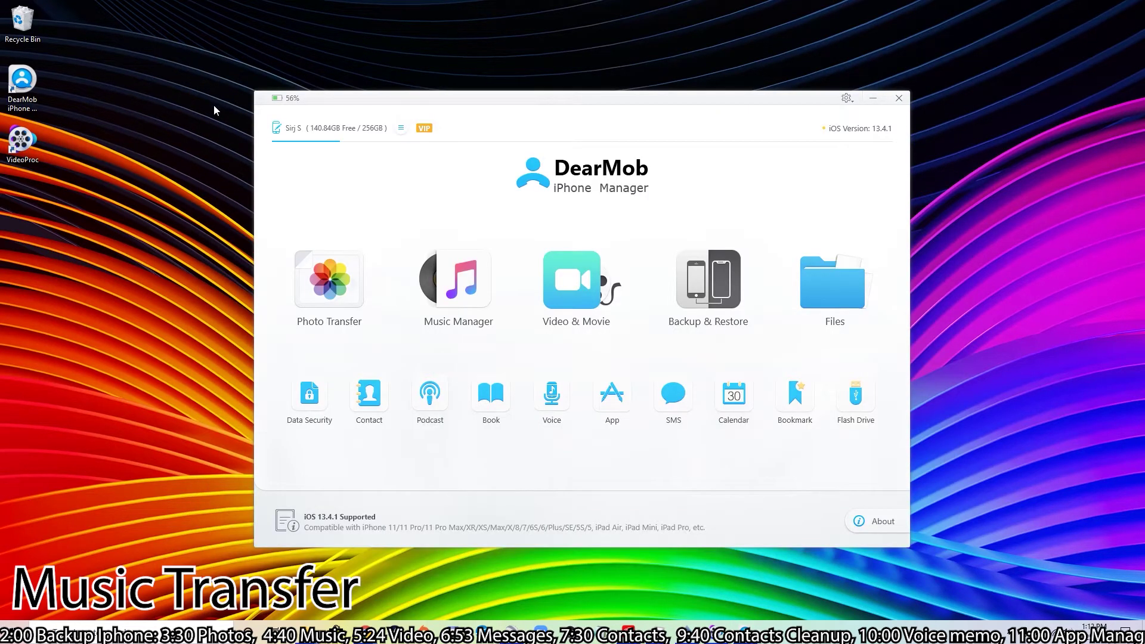
- Add the ZOOM0059_LR WAV file in Music Manager and sync it to the iPhone
{"action": "left_click", "coordinate": [462, 304]}
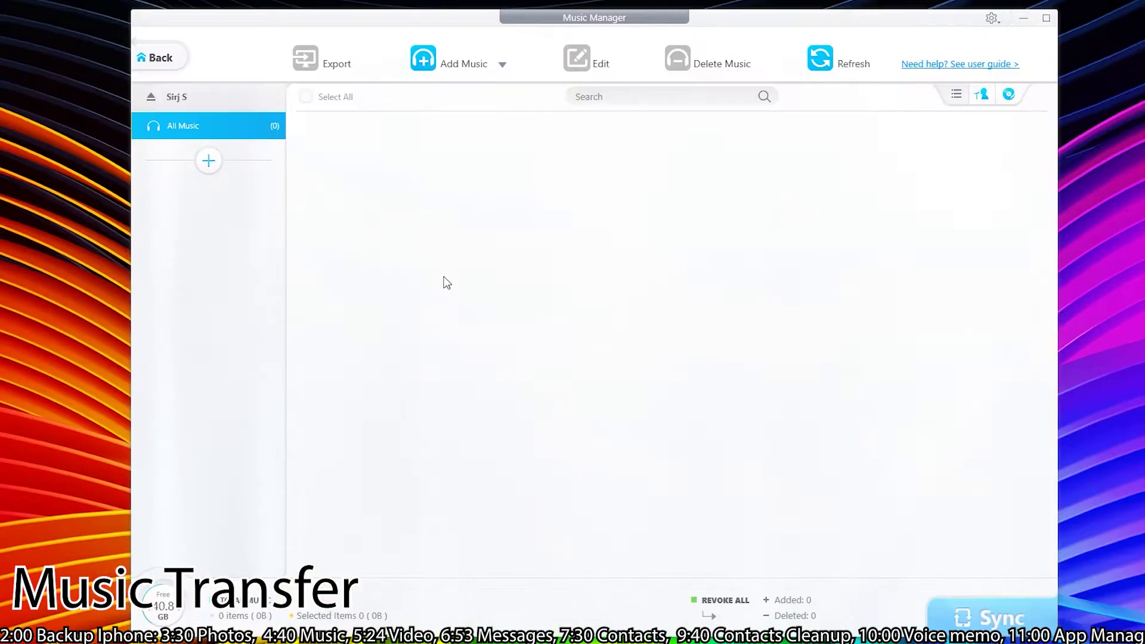
{"action": "left_click", "coordinate": [460, 61]}
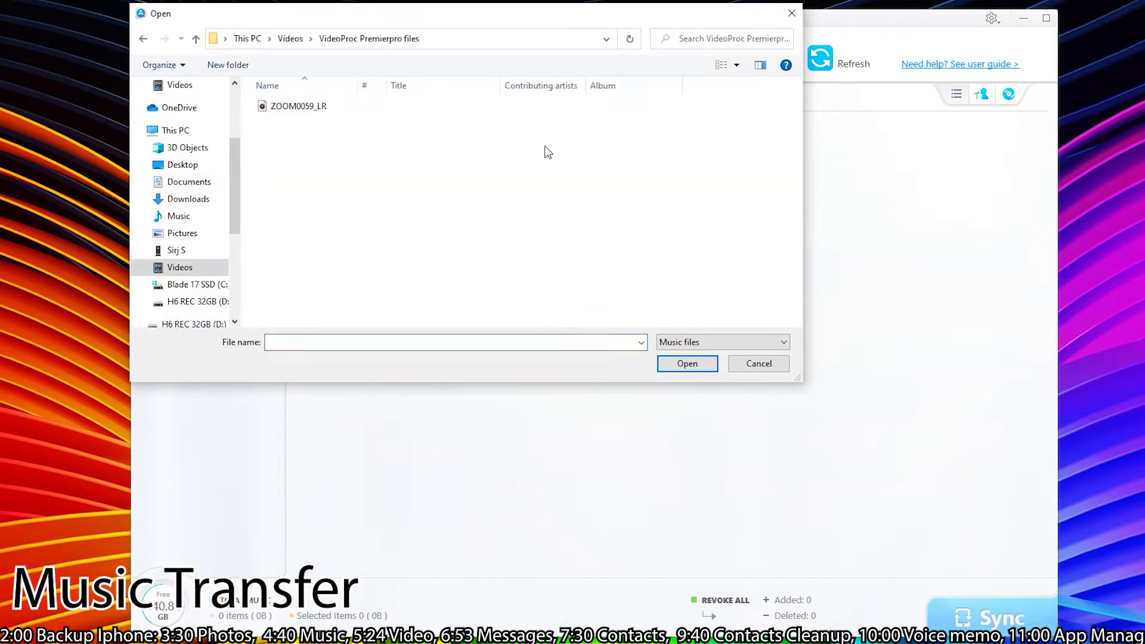
{"action": "left_click", "coordinate": [293, 114]}
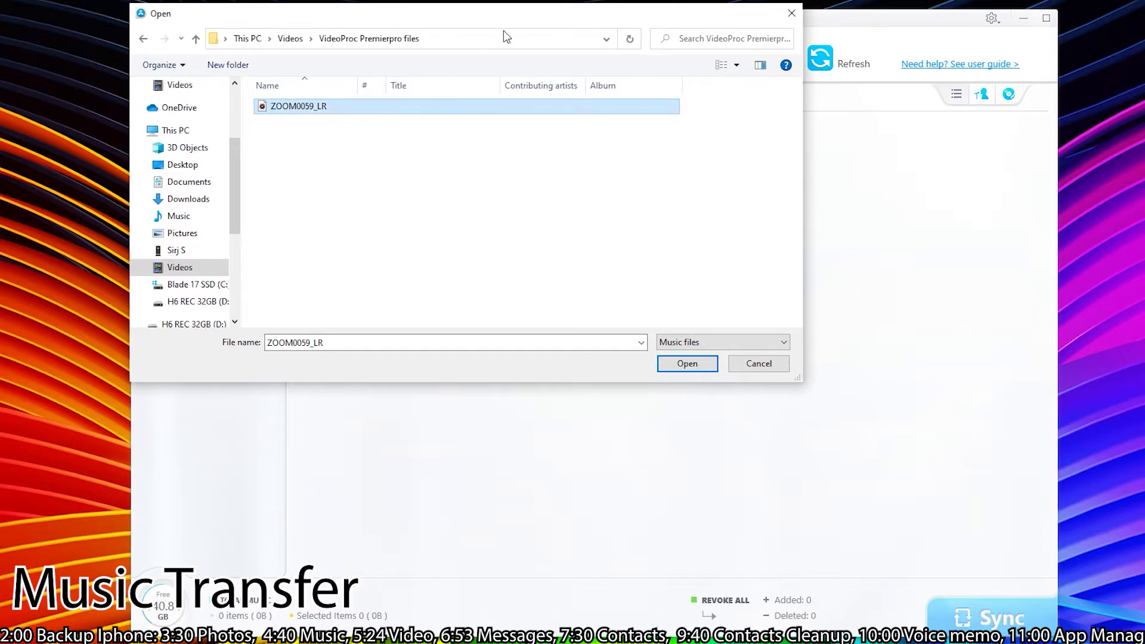
{"action": "left_click_drag", "start_coordinate": [506, 34], "coordinate": [639, 197]}
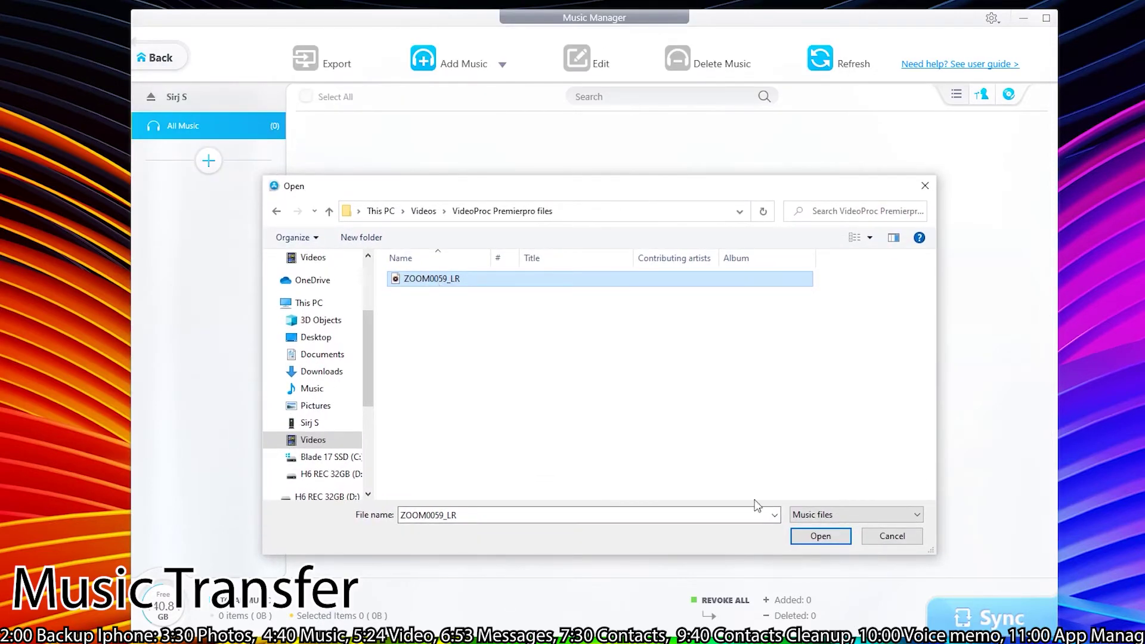
{"action": "left_click", "coordinate": [816, 535]}
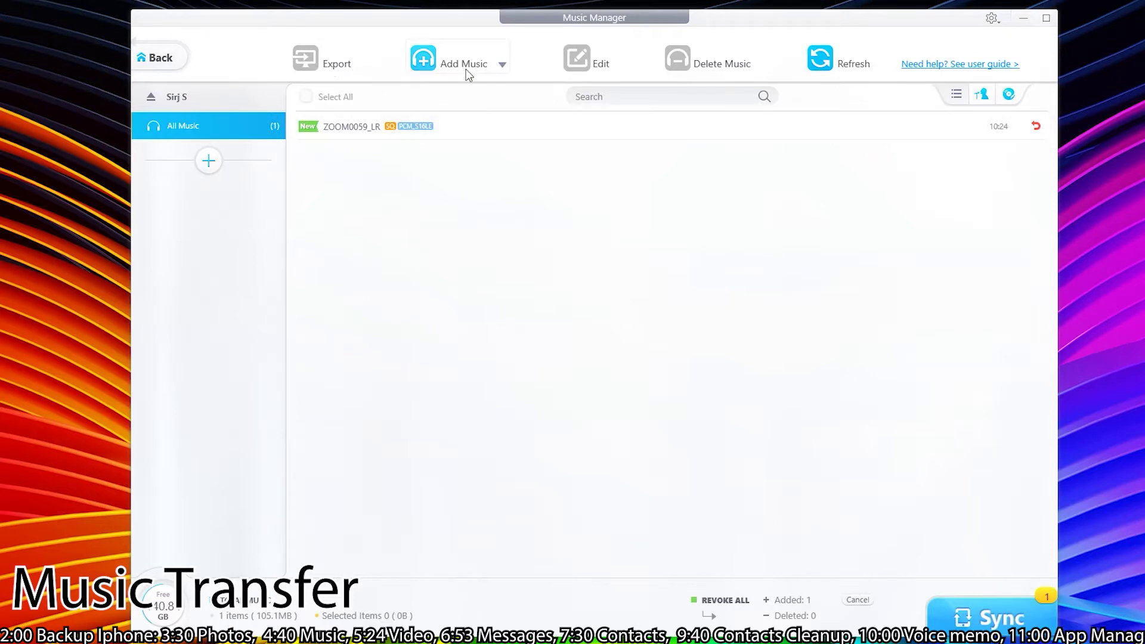
{"action": "left_click", "coordinate": [985, 620]}
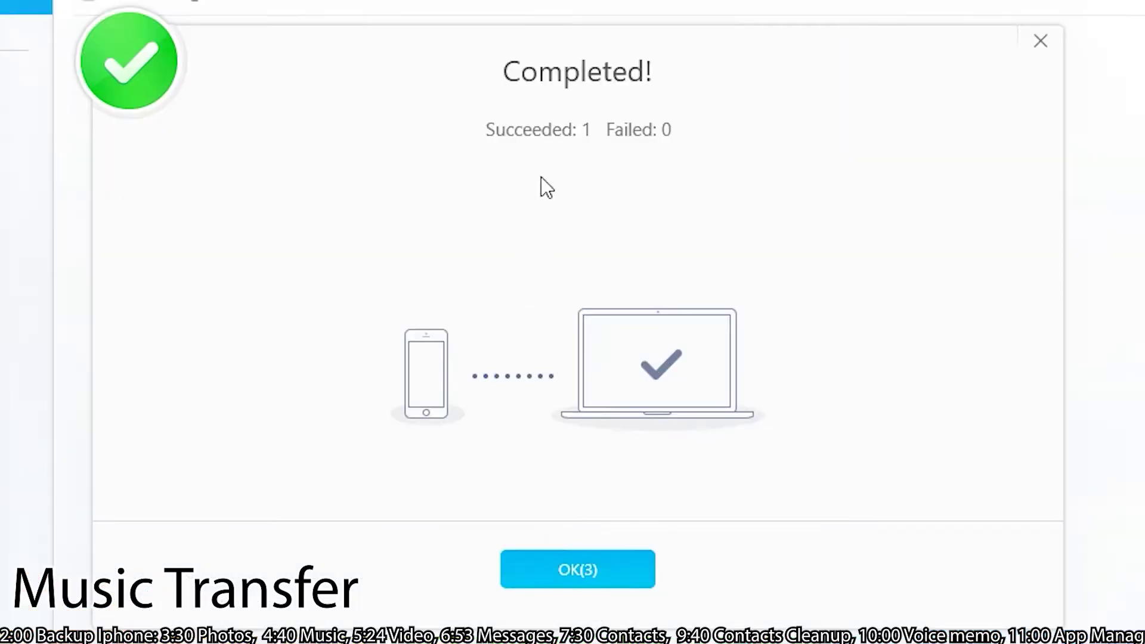
{"action": "left_click", "coordinate": [589, 570]}
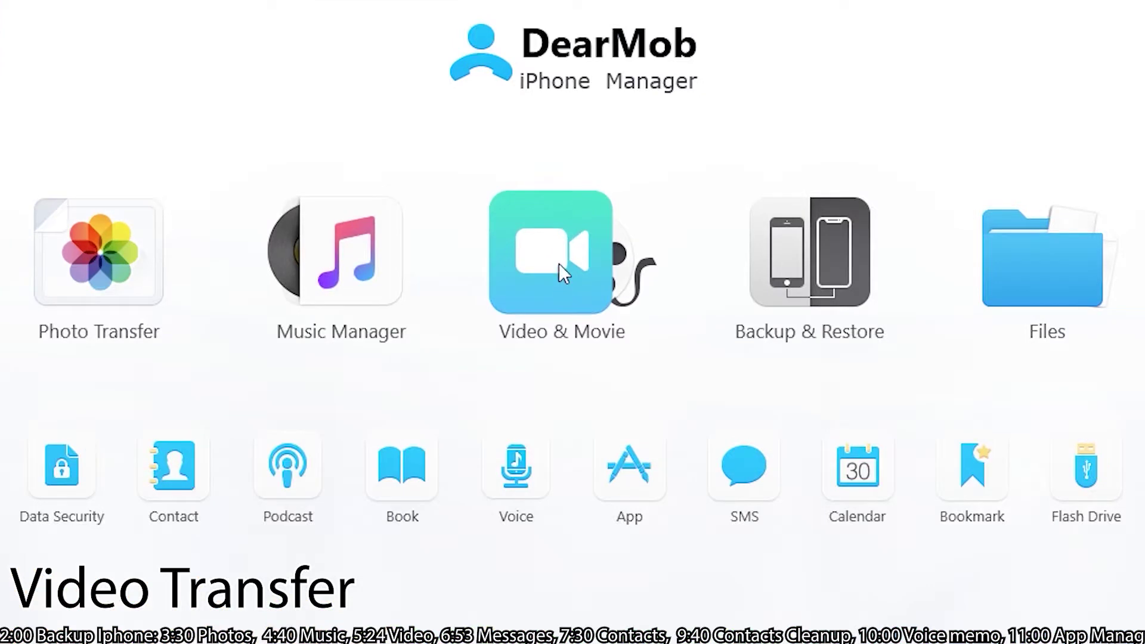
- Export the recorded video IMG_2024 to the computer and play the exported MOV in VLC
{"action": "left_click", "coordinate": [559, 263]}
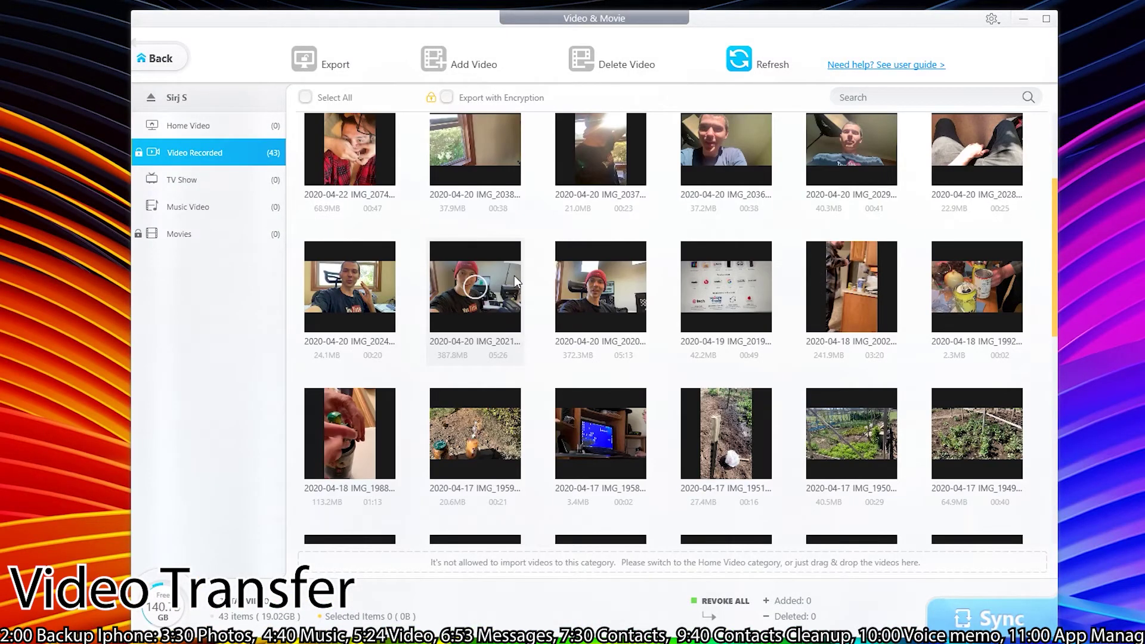
{"action": "scroll", "coordinate": [498, 266], "scroll_direction": "down", "scroll_amount": 1}
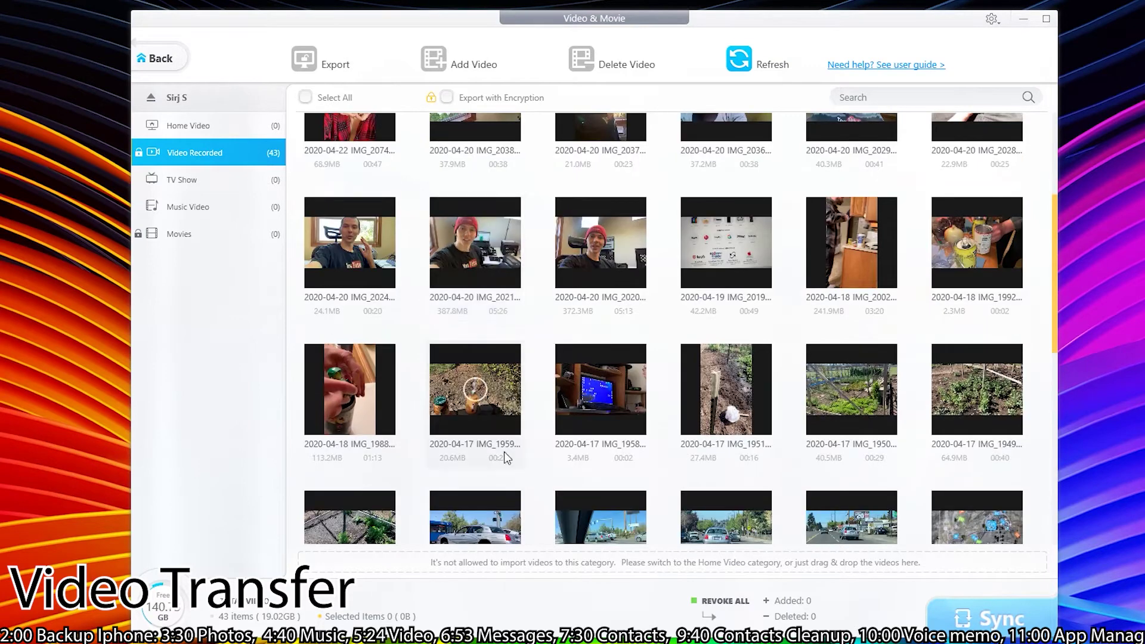
{"action": "left_click", "coordinate": [363, 267]}
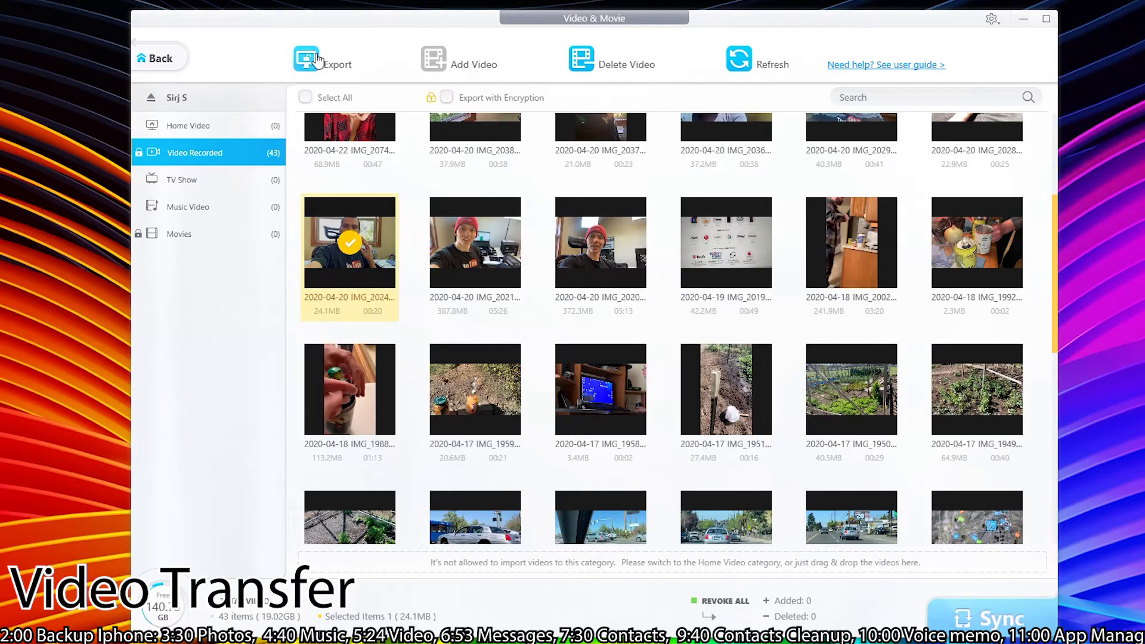
{"action": "left_click", "coordinate": [317, 60]}
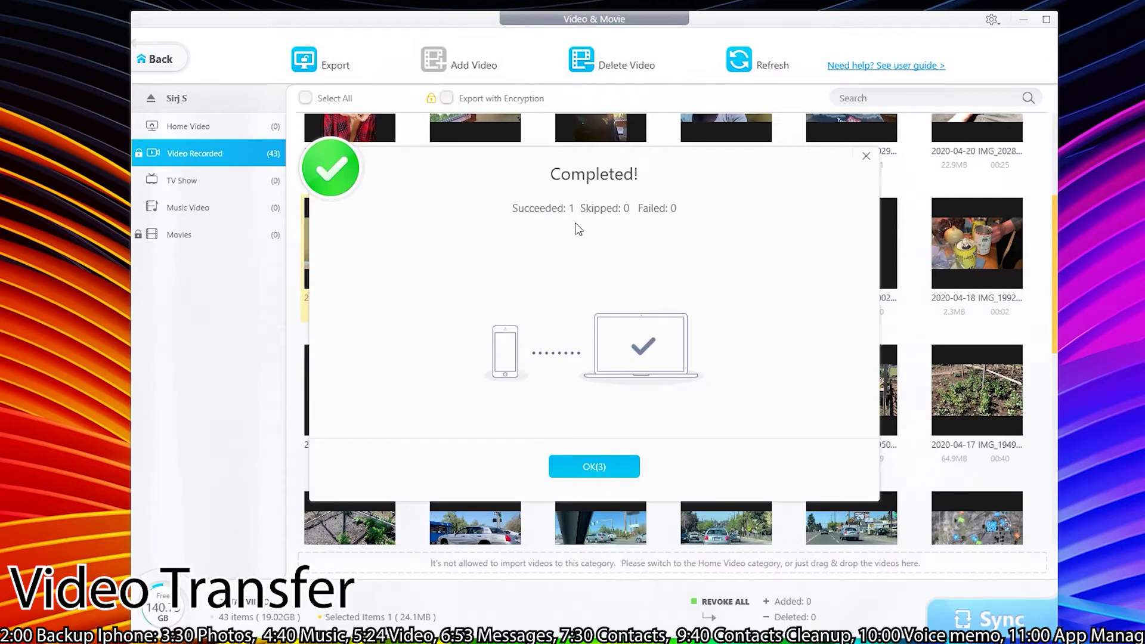
{"action": "left_click", "coordinate": [595, 466]}
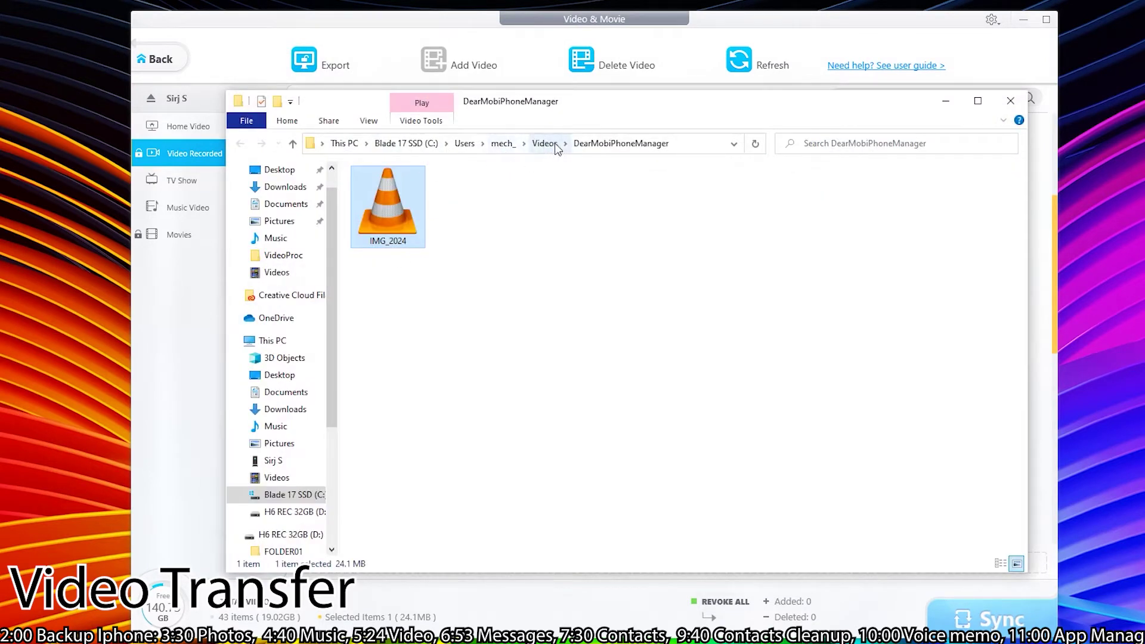
{"action": "double_click", "coordinate": [391, 194]}
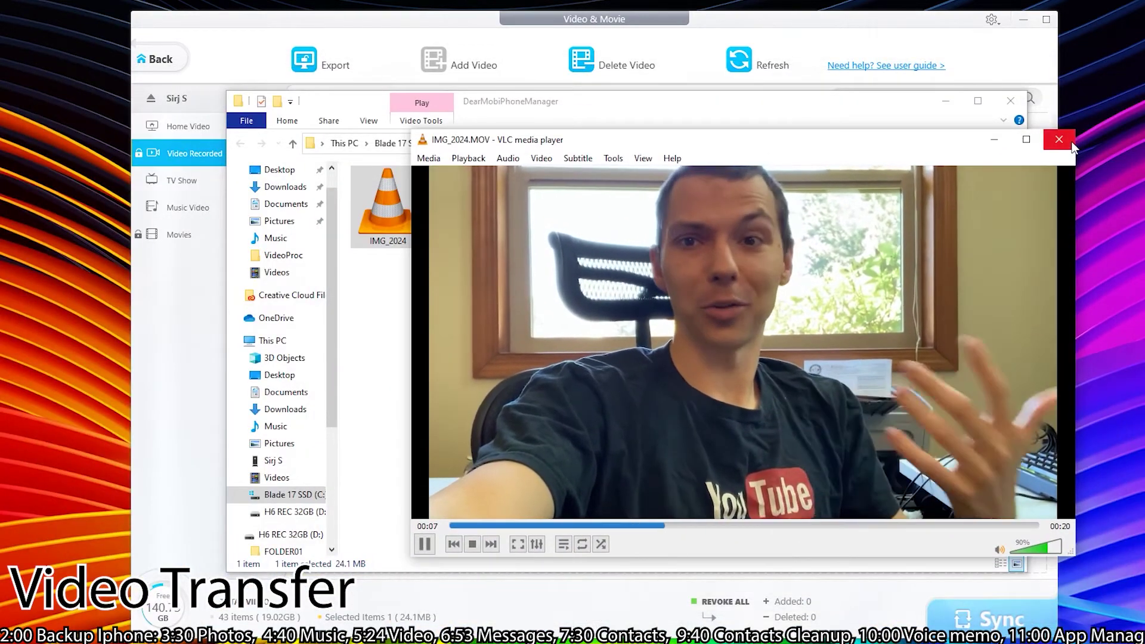
{"action": "left_click", "coordinate": [1067, 141]}
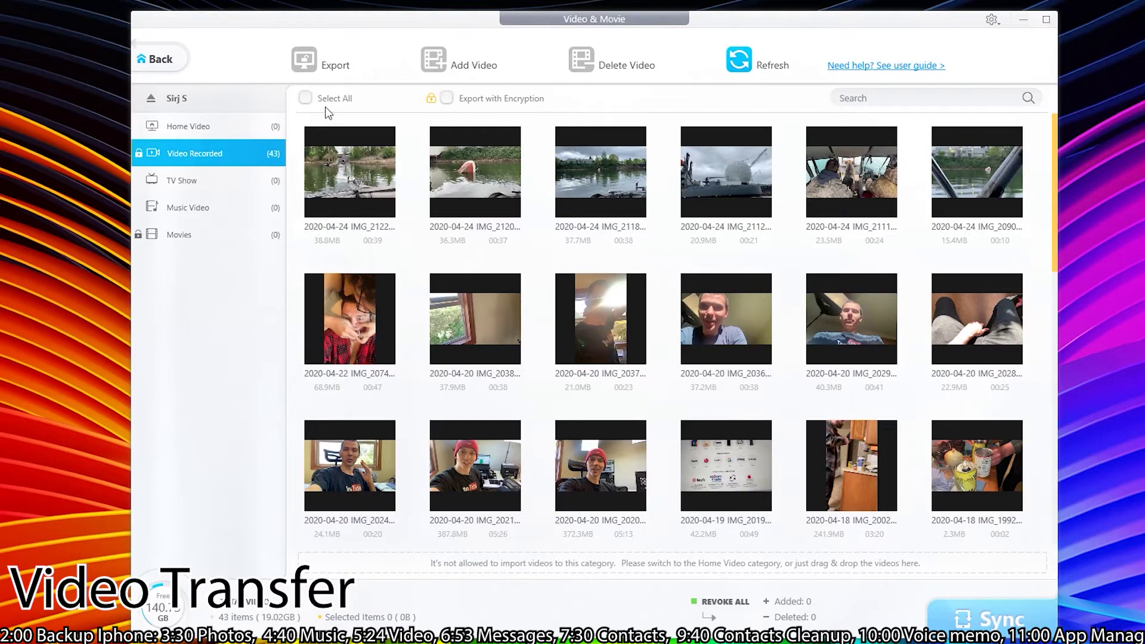
{"action": "left_click", "coordinate": [306, 98]}
{"action": "scroll", "coordinate": [778, 364], "scroll_direction": "down", "scroll_amount": 10}
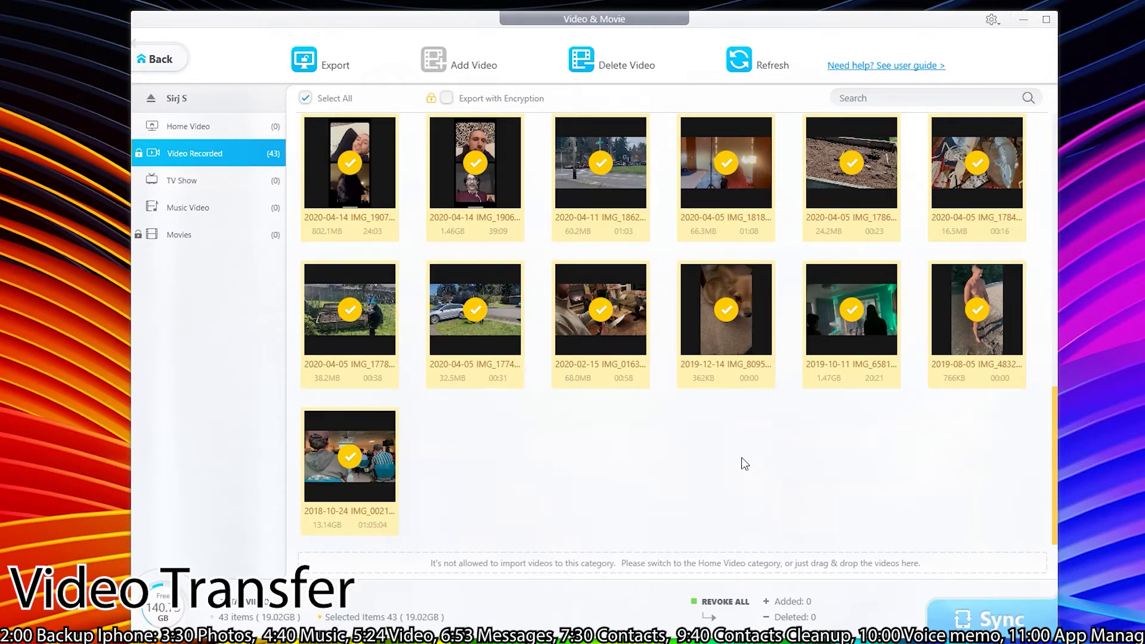
{"action": "scroll", "coordinate": [743, 455], "scroll_direction": "up", "scroll_amount": 10}
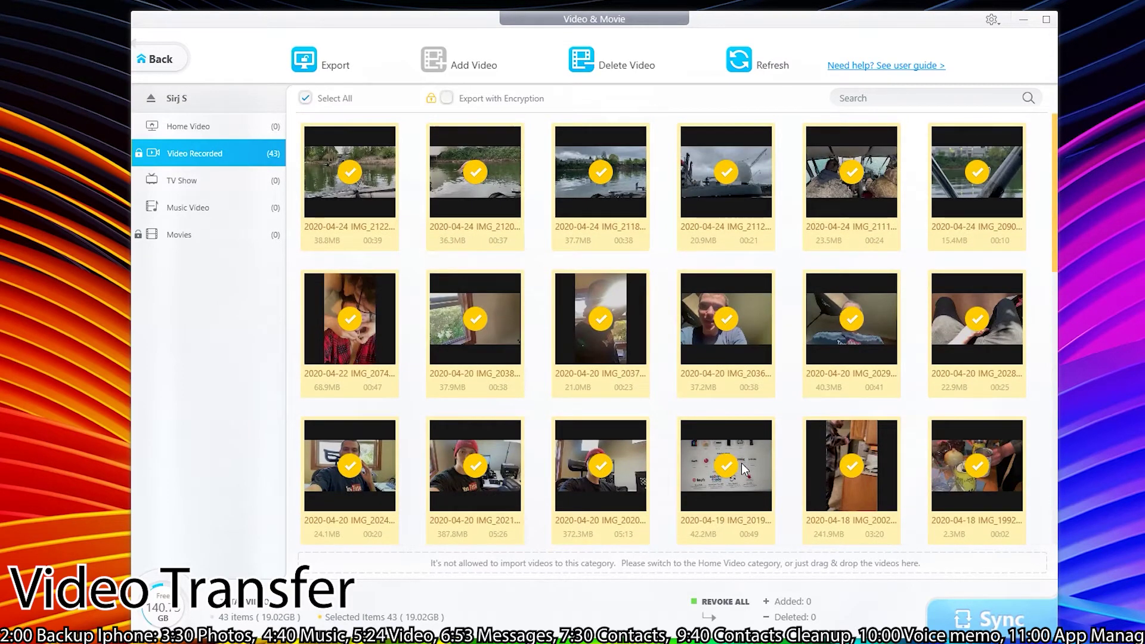
{"action": "left_click", "coordinate": [305, 98]}
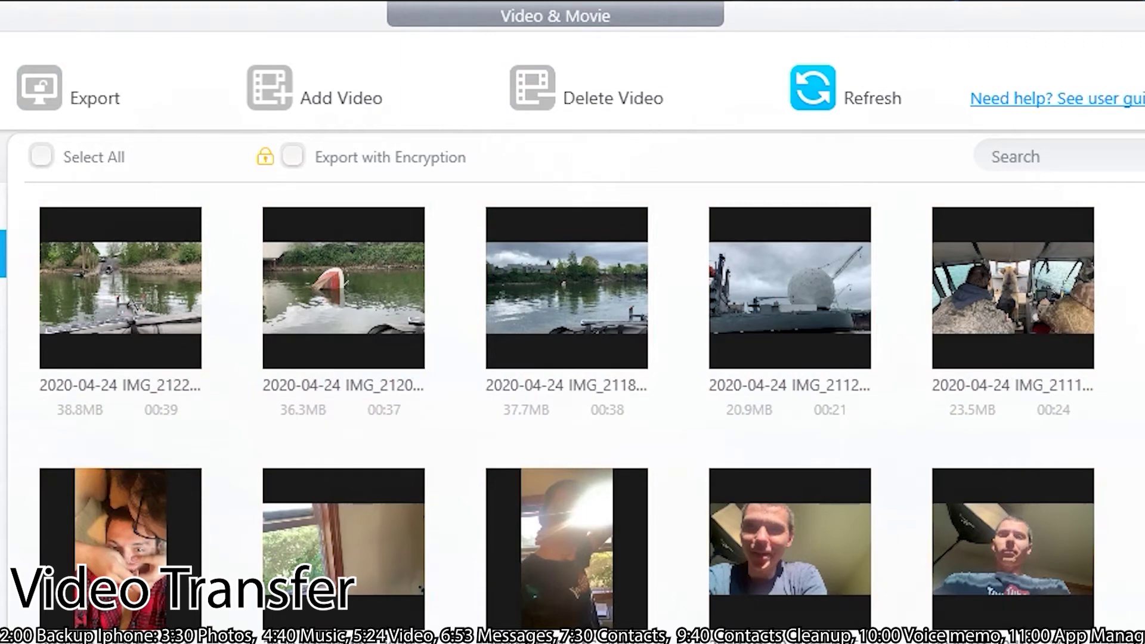
{"action": "left_click_drag", "start_coordinate": [1084, 310], "coordinate": [722, 556]}
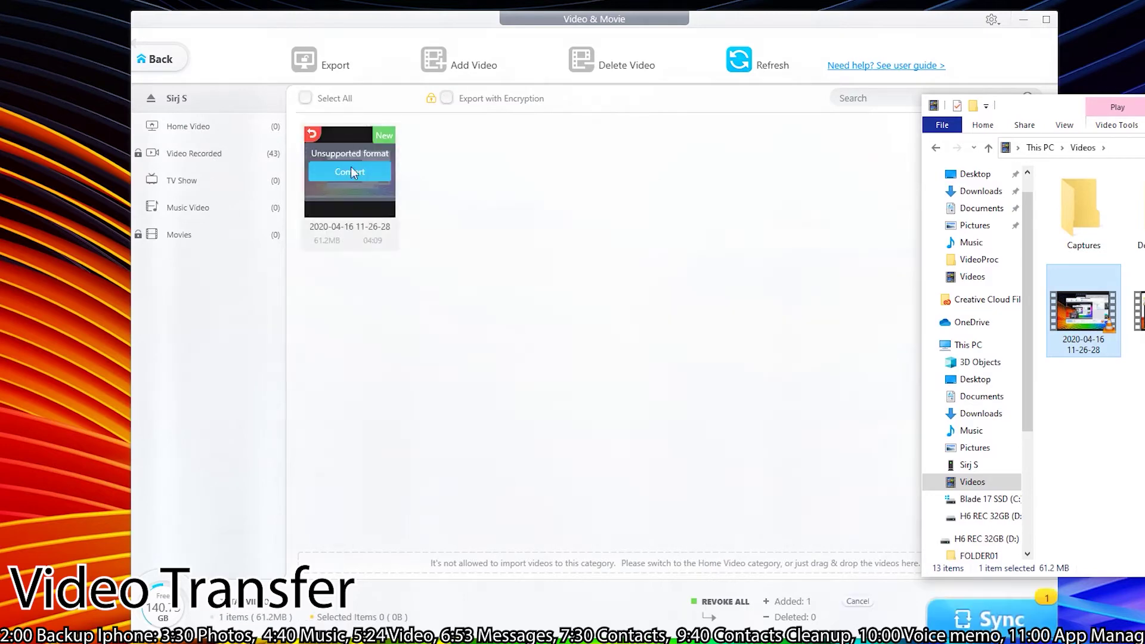
{"action": "left_click_drag", "start_coordinate": [1133, 105], "coordinate": [704, 205]}
{"action": "double_click", "coordinate": [849, 322]}
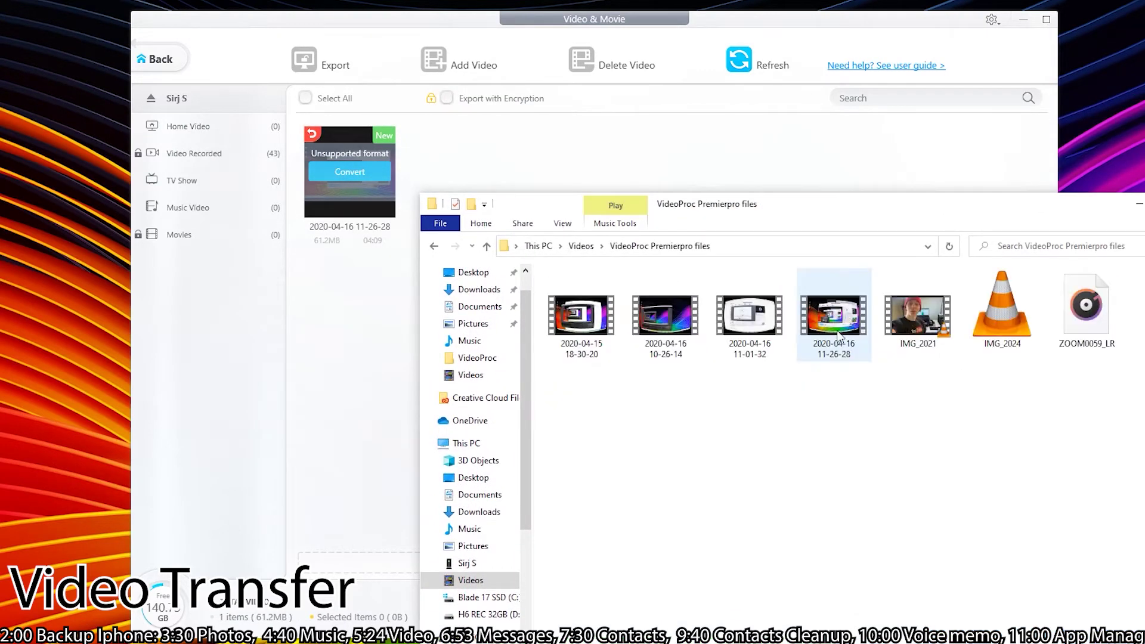
{"action": "left_click_drag", "start_coordinate": [847, 217], "coordinate": [1037, 68]}
{"action": "left_click_drag", "start_coordinate": [772, 173], "coordinate": [445, 356]}
{"action": "left_click_drag", "start_coordinate": [1140, 73], "coordinate": [718, 187]}
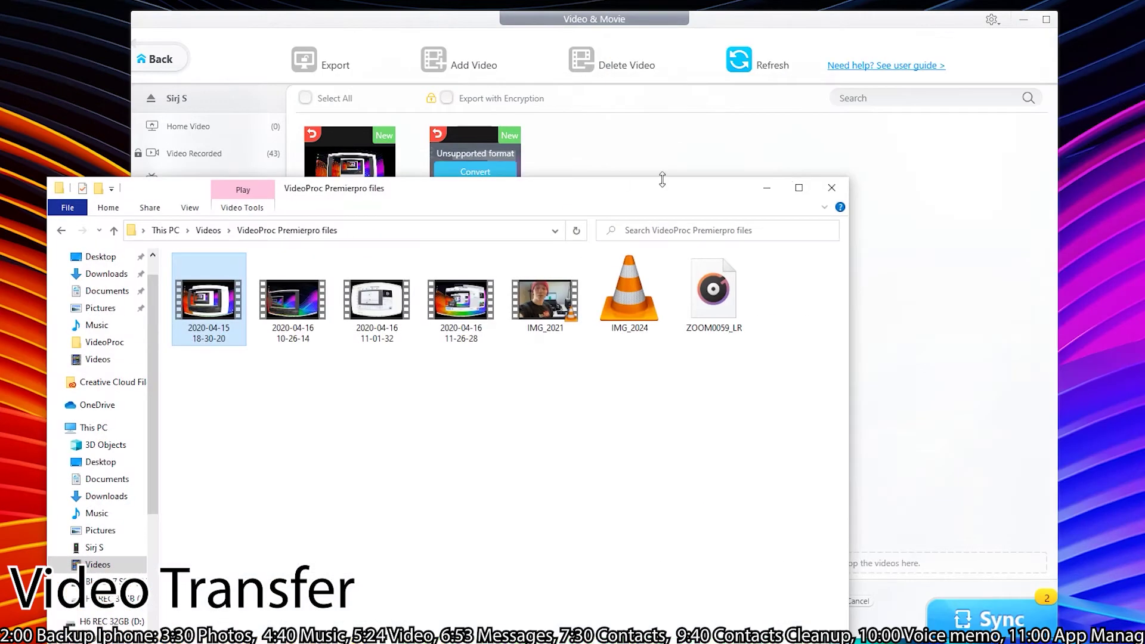
{"action": "left_click", "coordinate": [766, 189]}
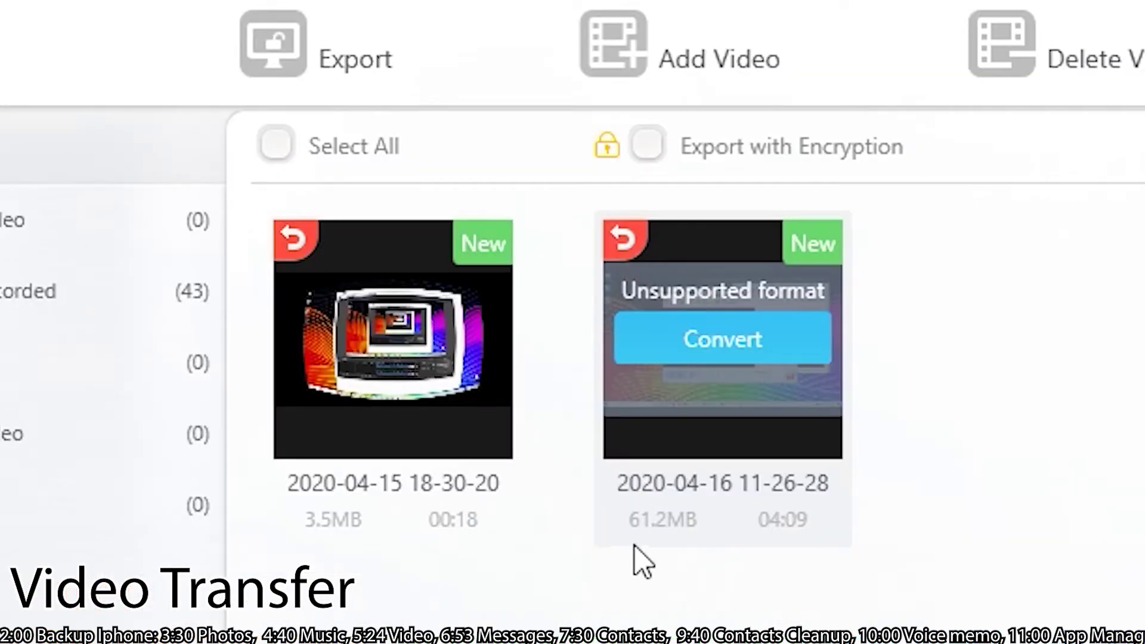
- Start converting the unsupported 2020-04-16 video, then stop the conversion
{"action": "left_click", "coordinate": [719, 349]}
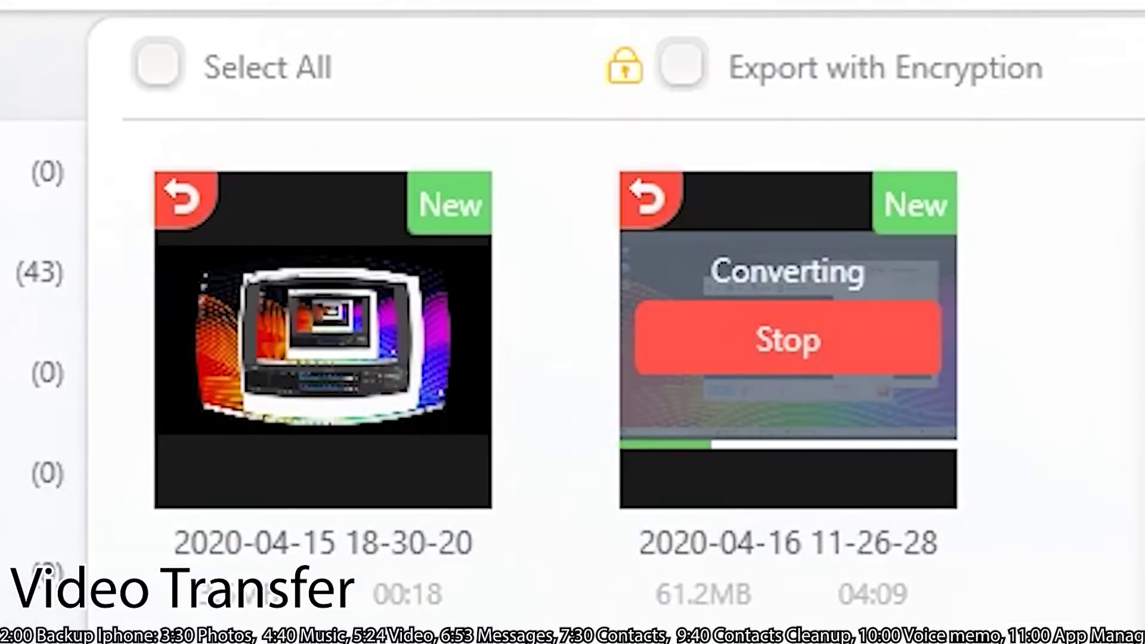
{"action": "left_click", "coordinate": [877, 345]}
{"action": "left_click", "coordinate": [877, 346]}
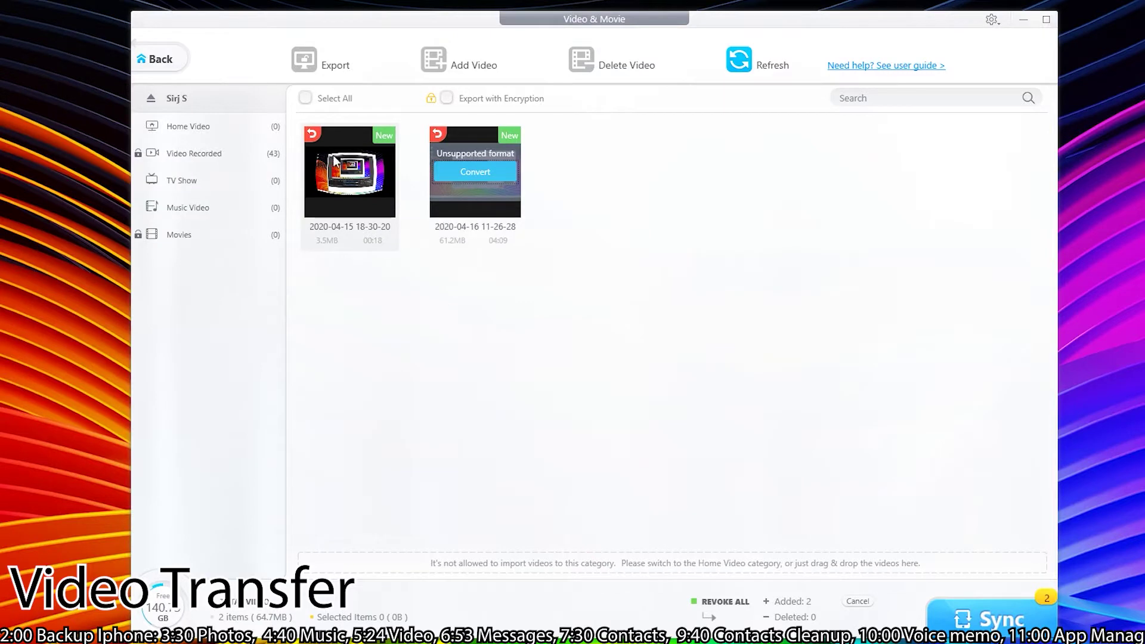
- Restart the 2020-04-16 video conversion, export the top conversation, and open its PDF in Chrome
{"action": "left_click", "coordinate": [983, 623]}
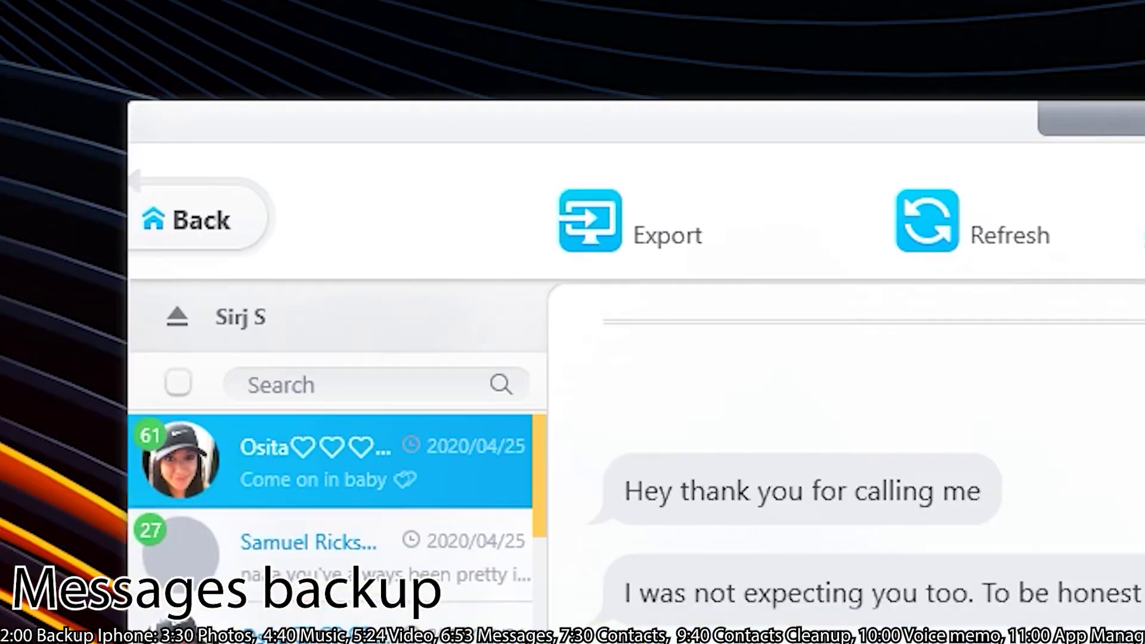
{"action": "left_click", "coordinate": [592, 238]}
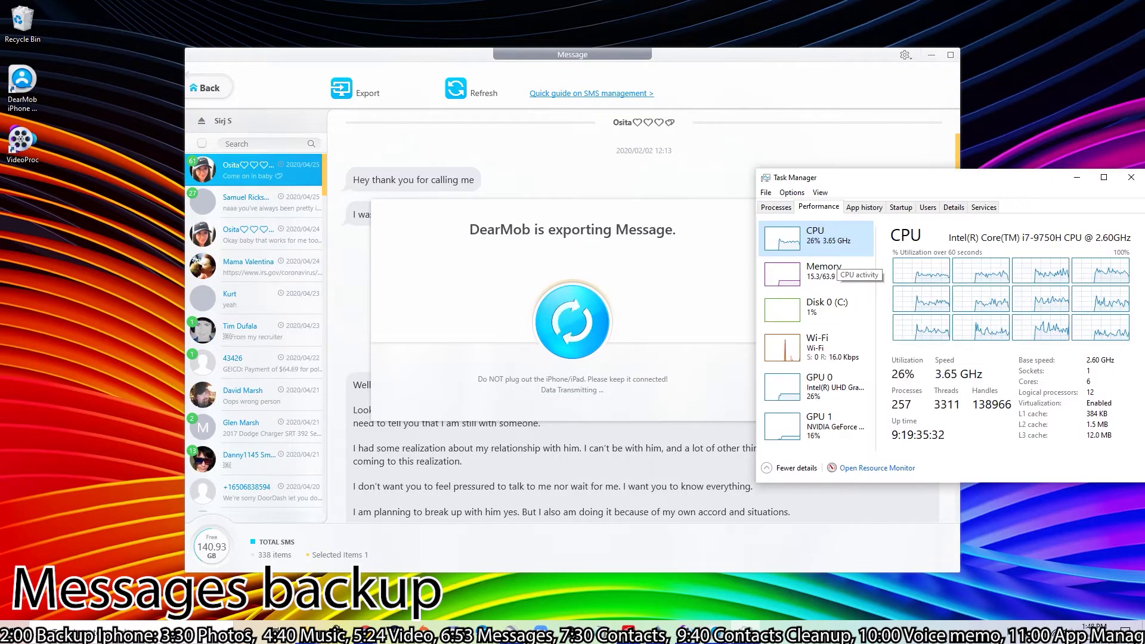
{"action": "key", "text": "alt+Tab"}
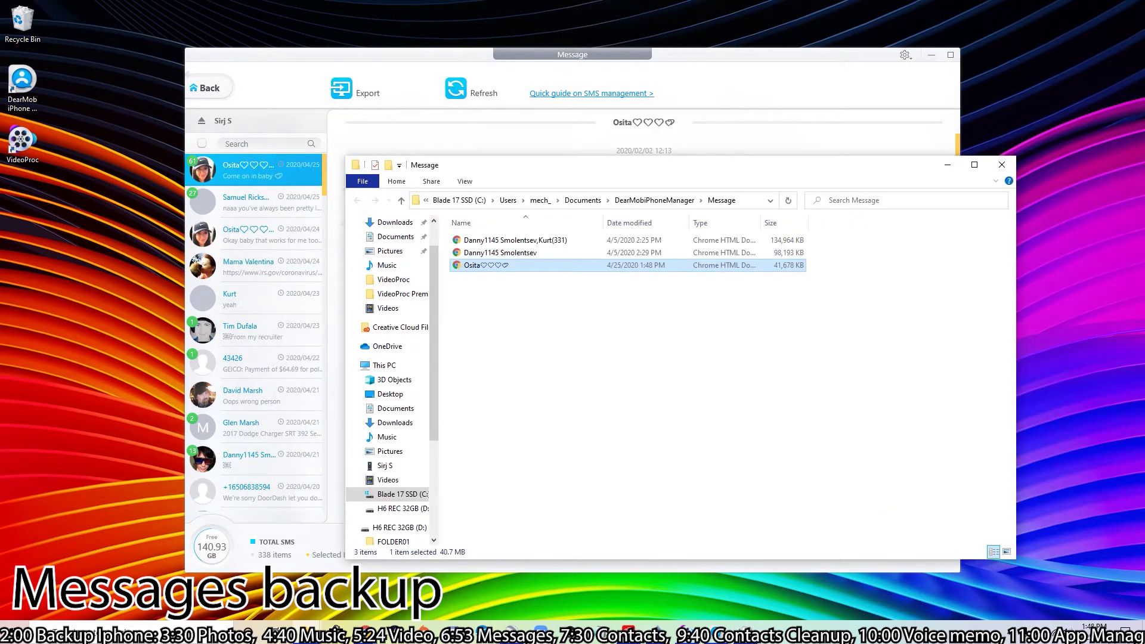
{"action": "key", "text": "Return"}
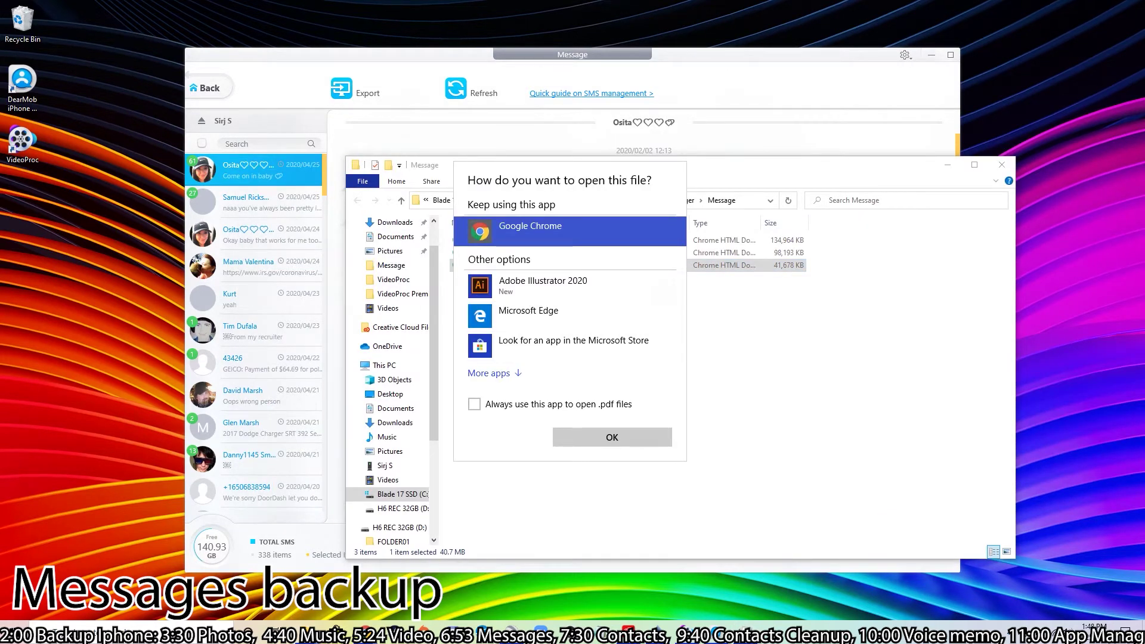
{"action": "left_click", "coordinate": [611, 437]}
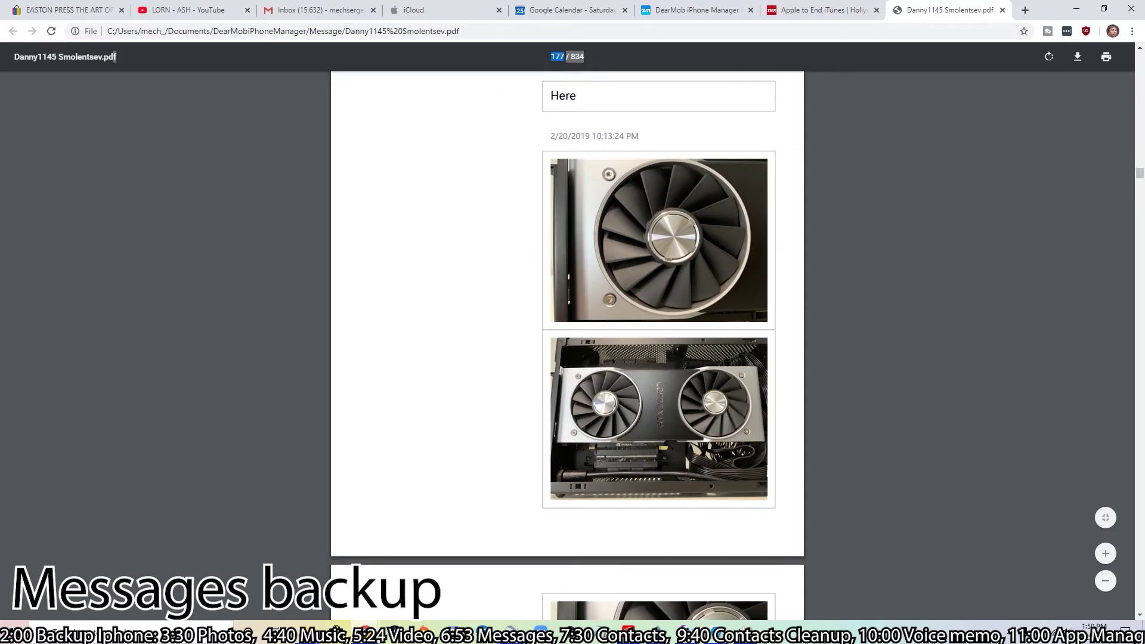
- Scroll through the exported conversation PDF and its photo messages in Chrome
{"action": "scroll", "coordinate": [567, 345], "scroll_direction": "down", "scroll_amount": 12}
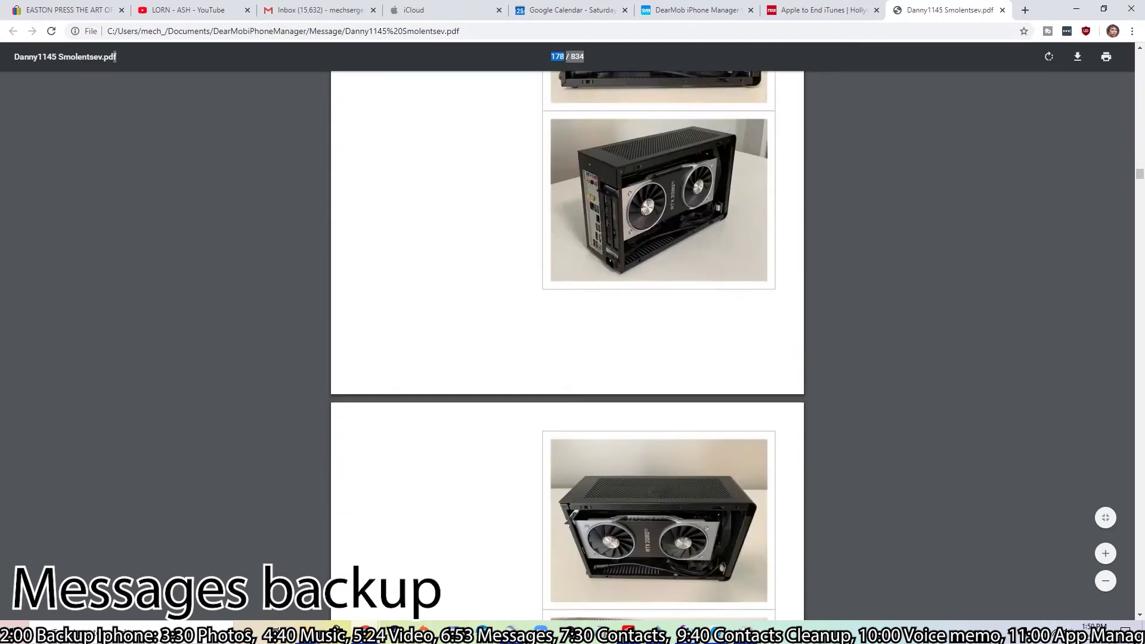
{"action": "scroll", "coordinate": [567, 346], "scroll_direction": "down", "scroll_amount": 2}
{"action": "scroll", "coordinate": [567, 345], "scroll_direction": "down", "scroll_amount": 6}
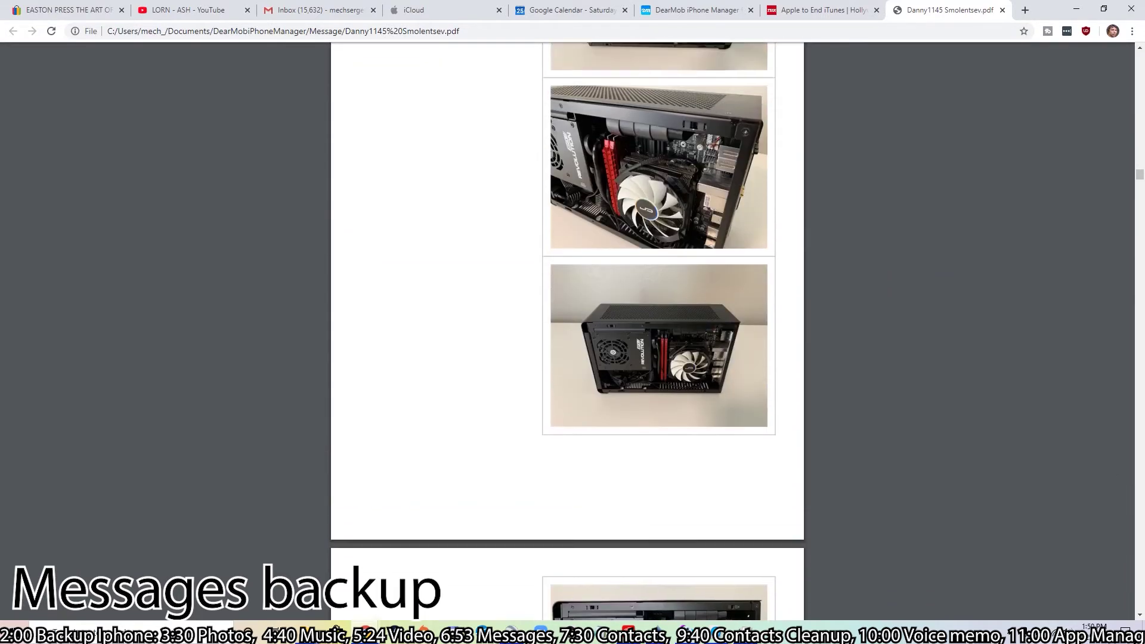
{"action": "scroll", "coordinate": [567, 345], "scroll_direction": "down", "scroll_amount": 7}
{"action": "scroll", "coordinate": [567, 332], "scroll_direction": "down", "scroll_amount": 14}
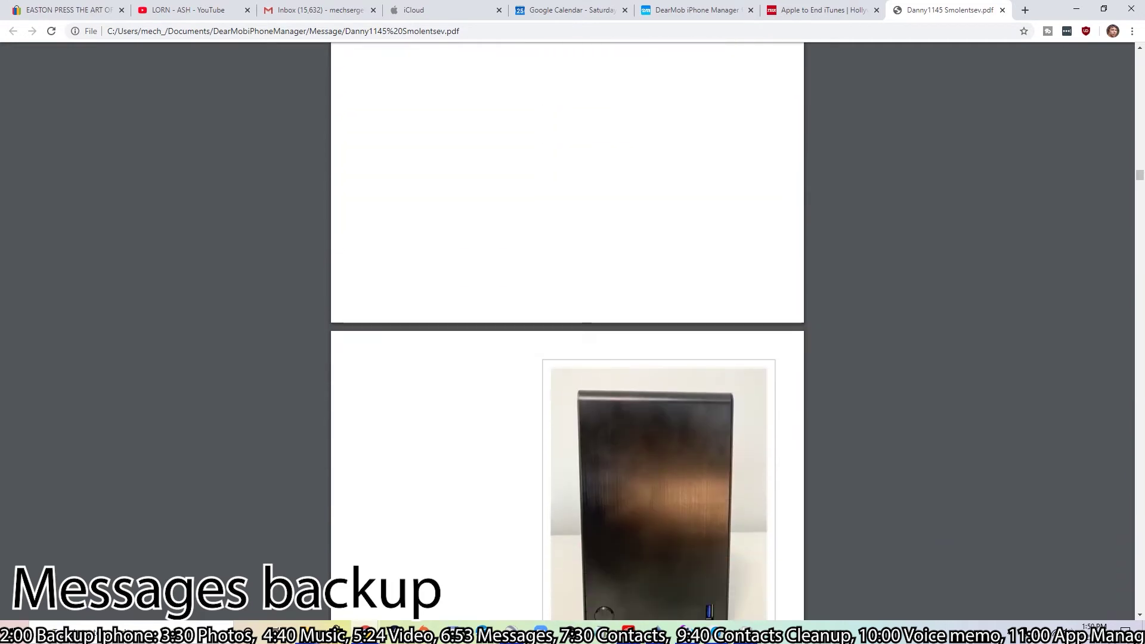
{"action": "scroll", "coordinate": [567, 331], "scroll_direction": "down", "scroll_amount": 11}
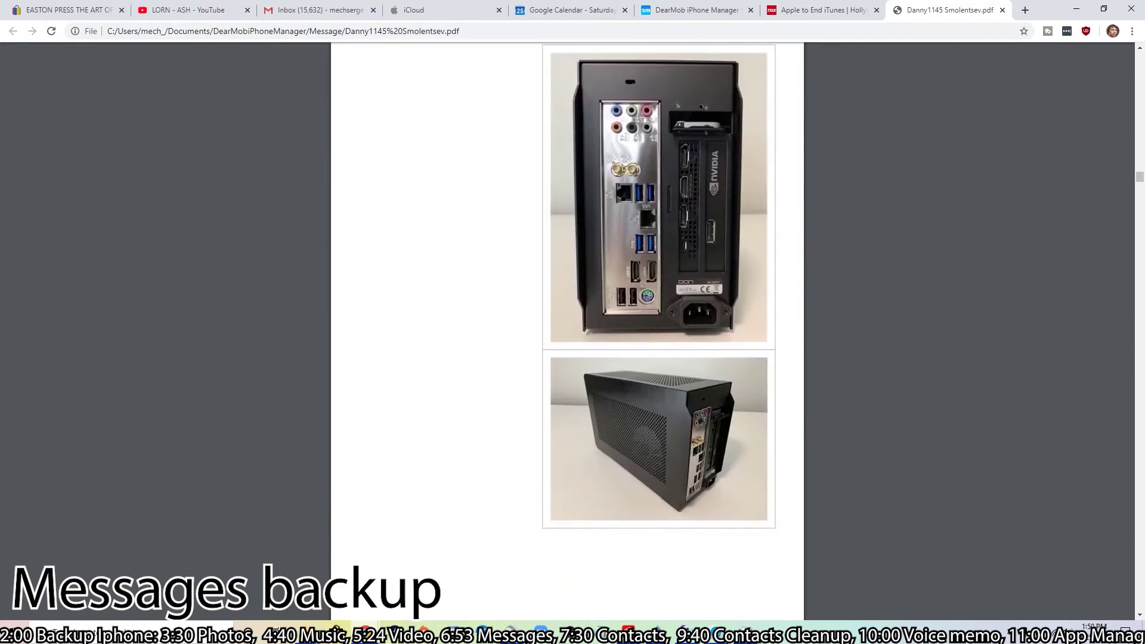
{"action": "scroll", "coordinate": [567, 331], "scroll_direction": "down", "scroll_amount": 11}
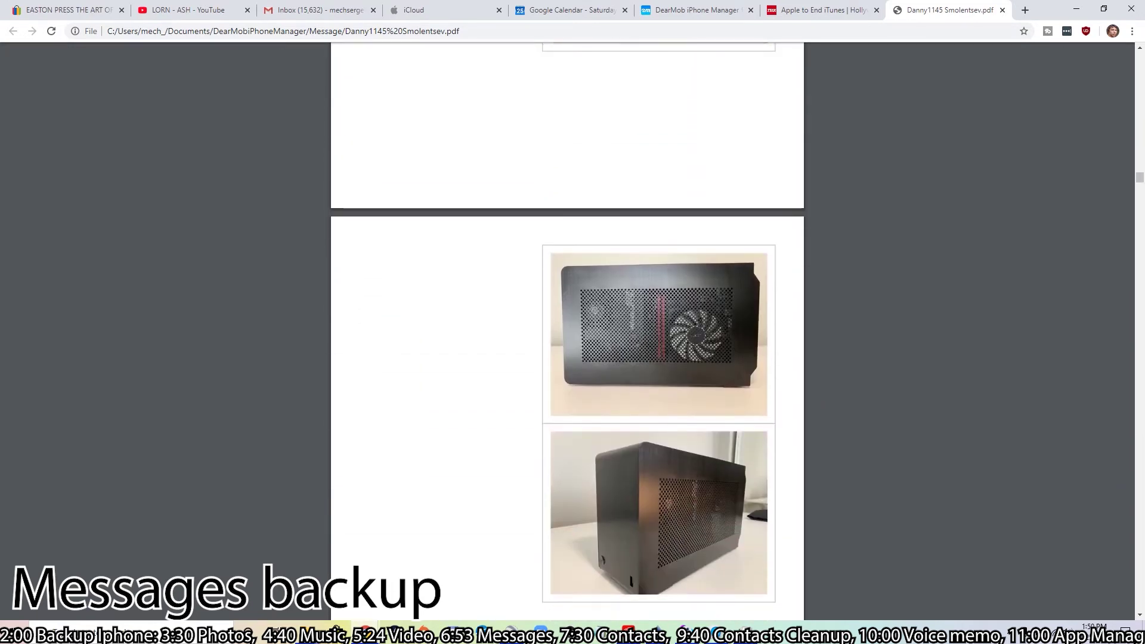
{"action": "scroll", "coordinate": [567, 332], "scroll_direction": "down", "scroll_amount": 16}
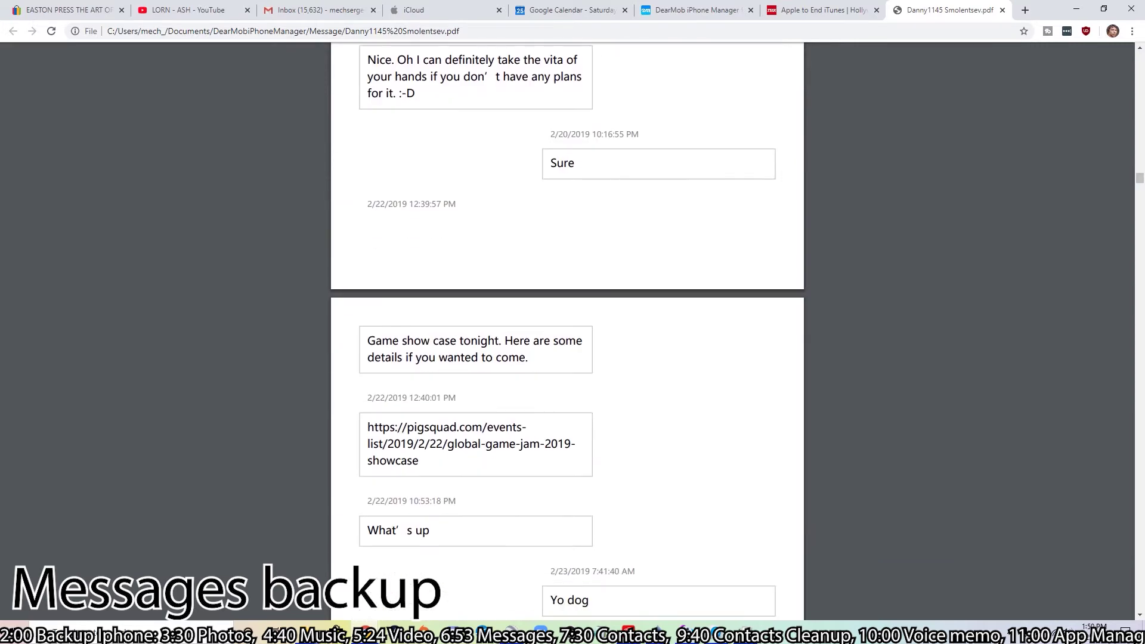
{"action": "scroll", "coordinate": [567, 332], "scroll_direction": "down", "scroll_amount": 2}
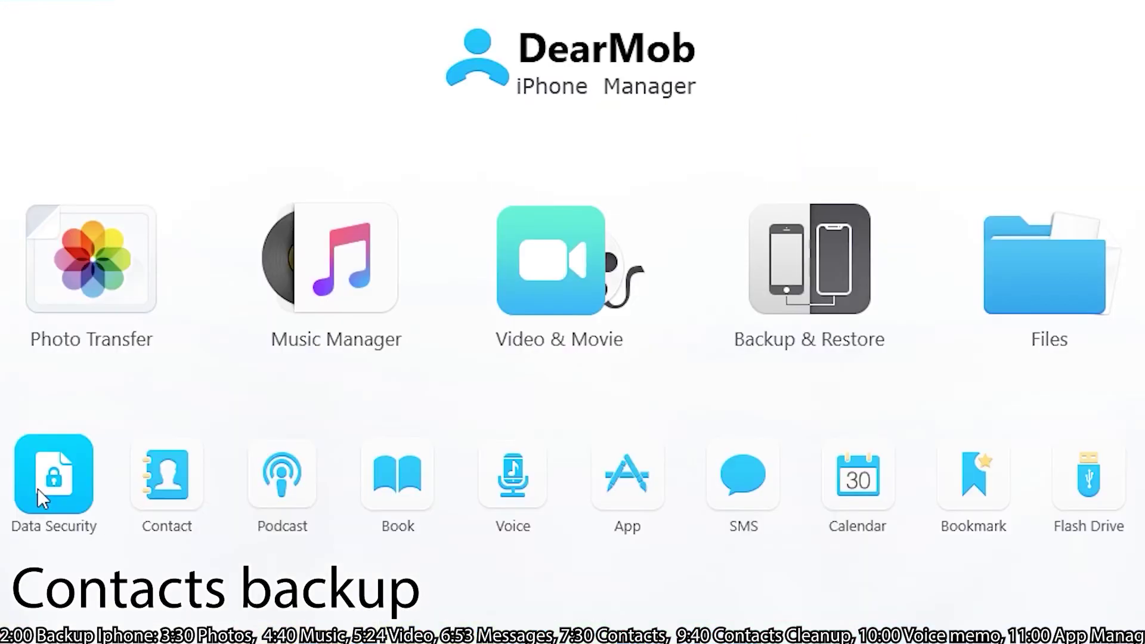
- Export the first contact as a vCard, then import that .vcf back from DearMobiPhoneManager > Contact
{"action": "left_click", "coordinate": [175, 488]}
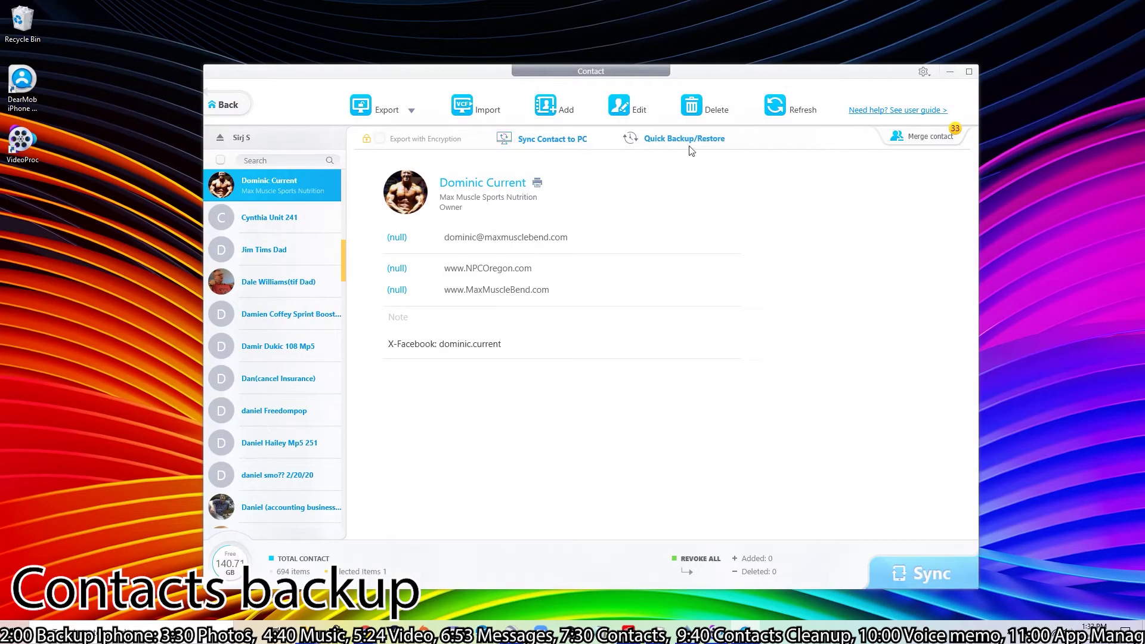
{"action": "left_click", "coordinate": [383, 113]}
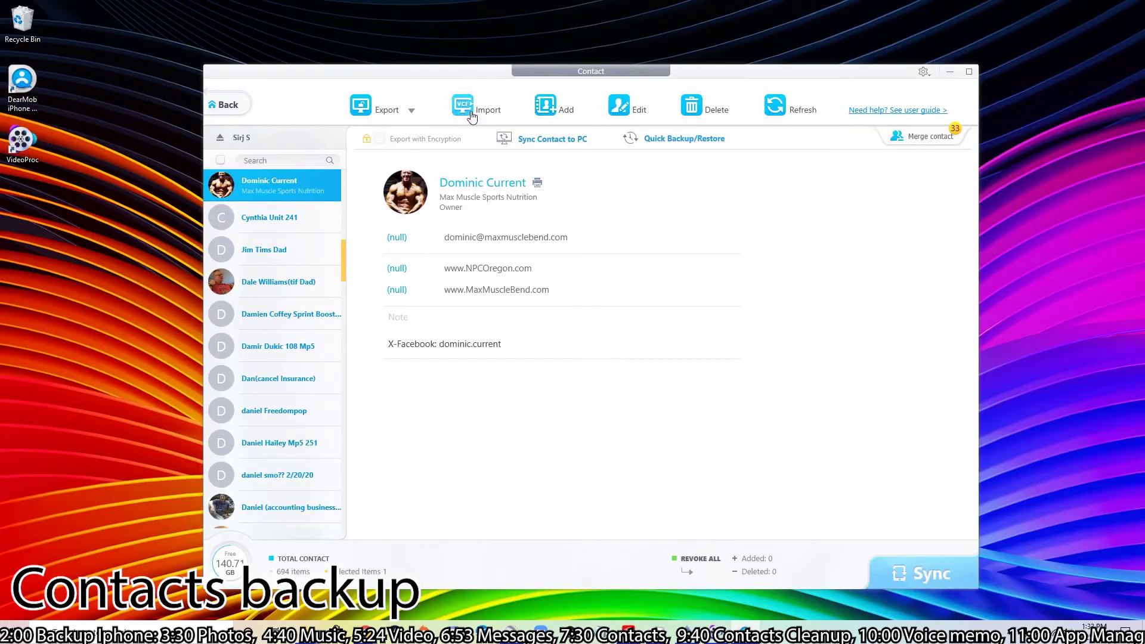
{"action": "left_click", "coordinate": [469, 109]}
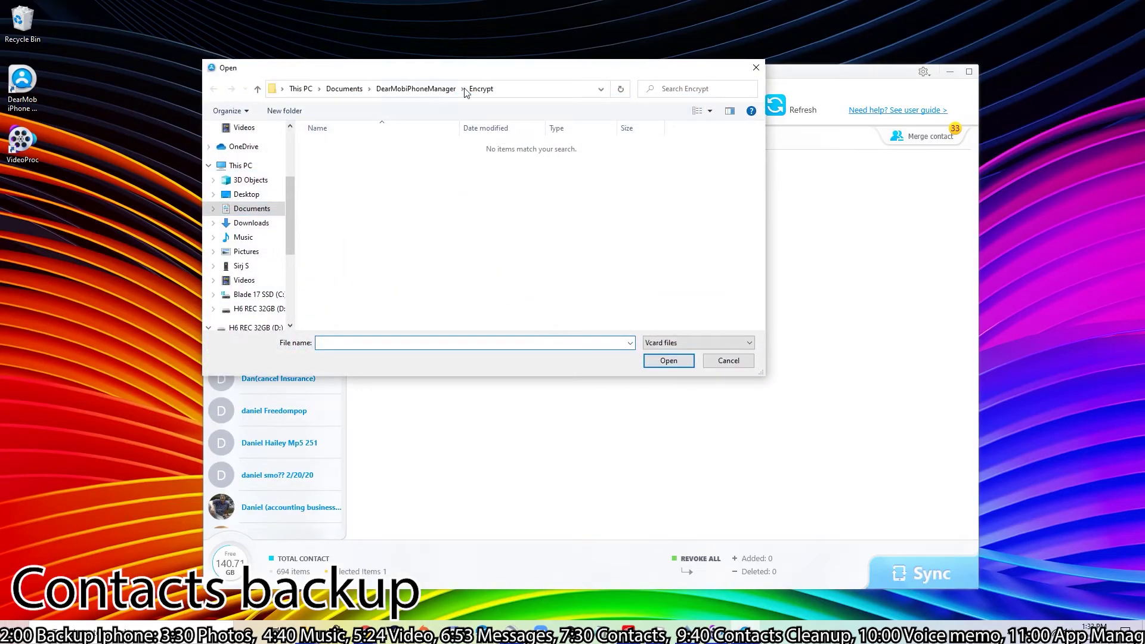
{"action": "left_click", "coordinate": [415, 88]}
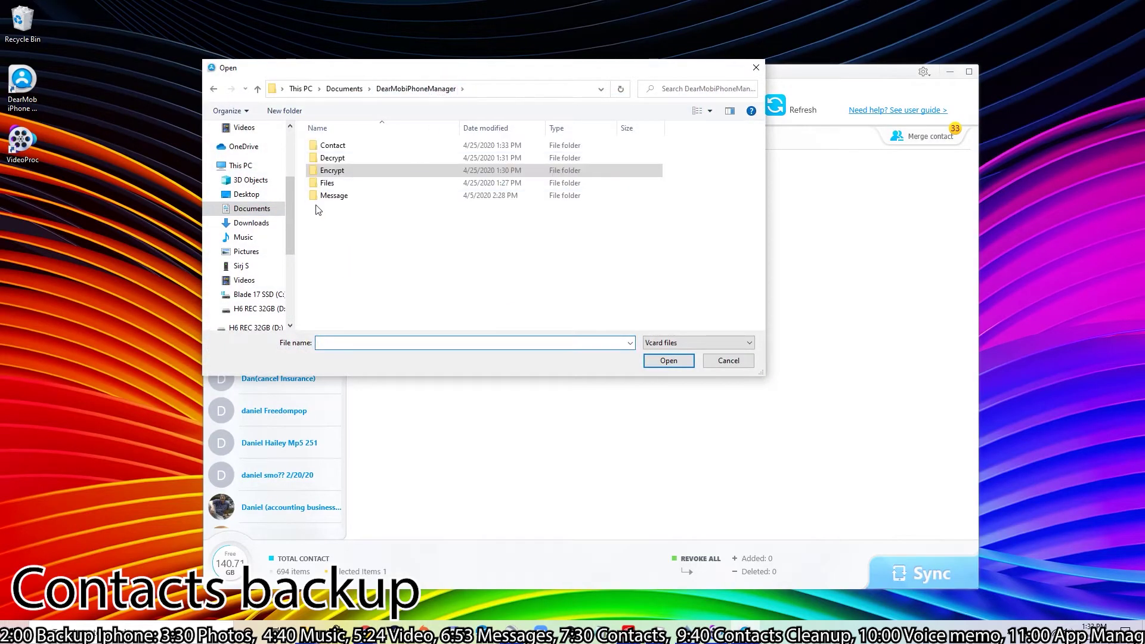
{"action": "double_click", "coordinate": [353, 184]}
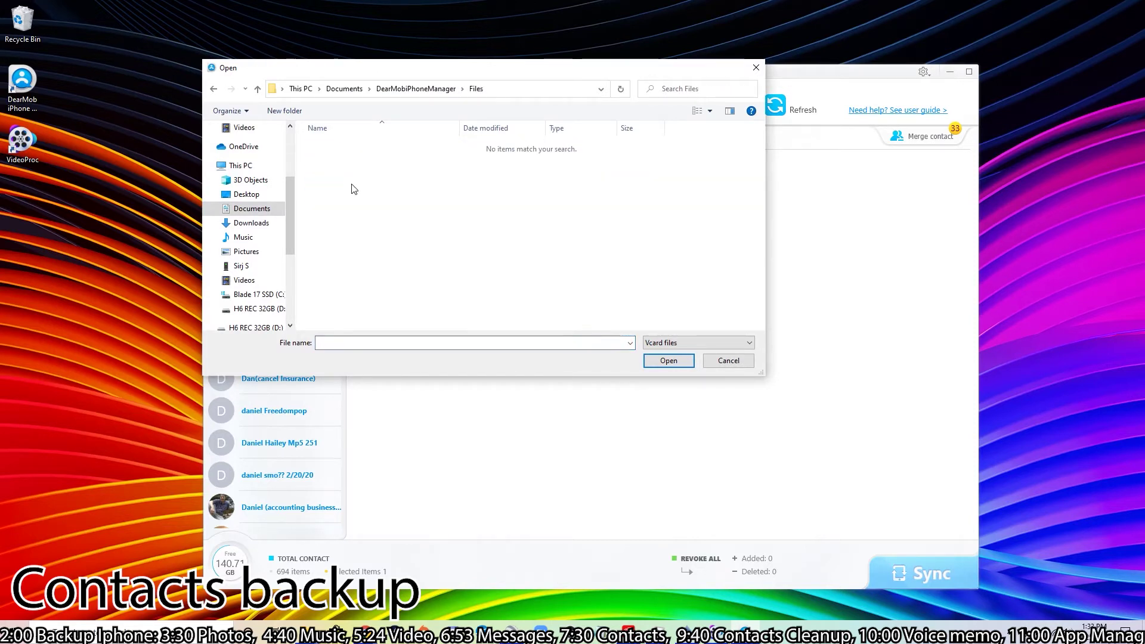
{"action": "left_click", "coordinate": [214, 88]}
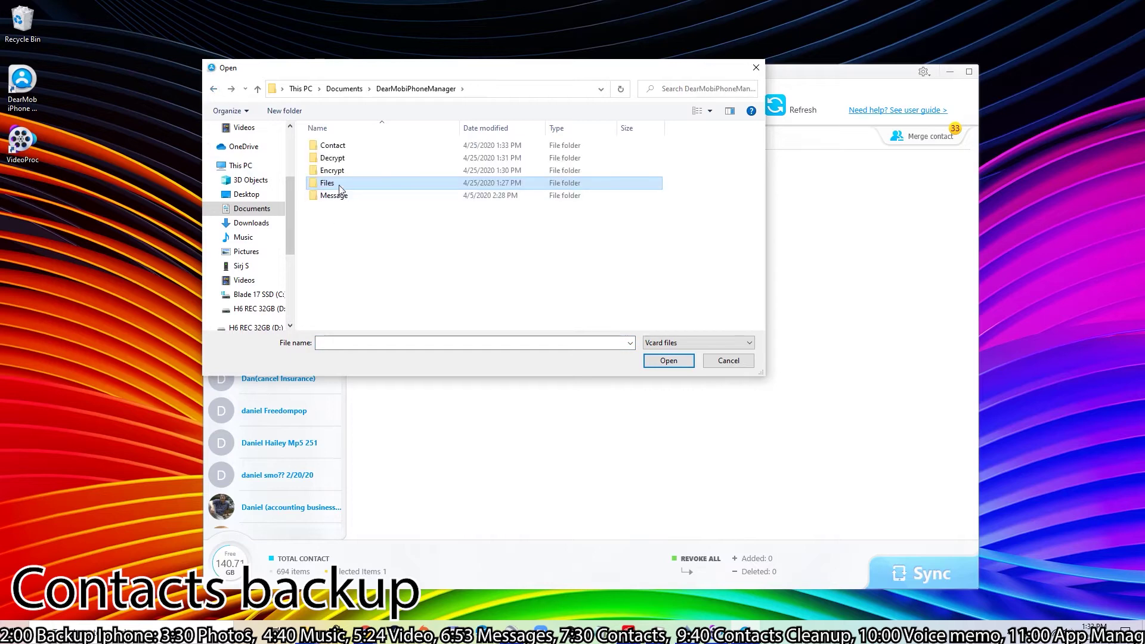
{"action": "double_click", "coordinate": [347, 149]}
{"action": "left_click", "coordinate": [364, 149]}
{"action": "left_click", "coordinate": [668, 361]}
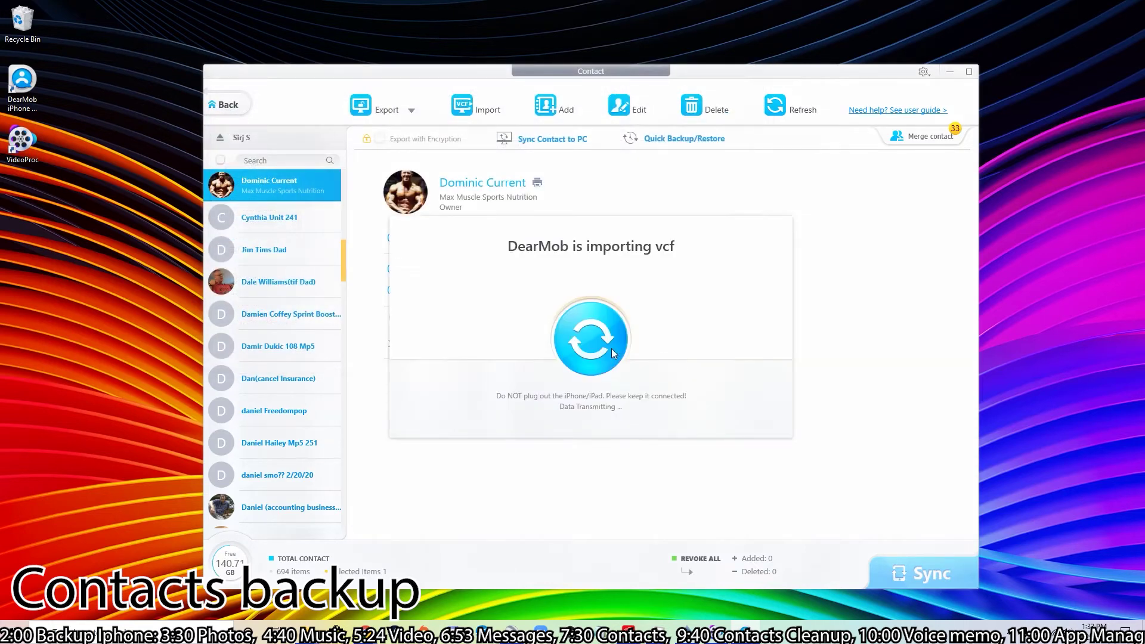
- Compare the details of the original and newly imported copies of the duplicate contact
{"action": "left_click", "coordinate": [289, 188]}
{"action": "left_click", "coordinate": [291, 216]}
{"action": "left_click", "coordinate": [294, 199]}
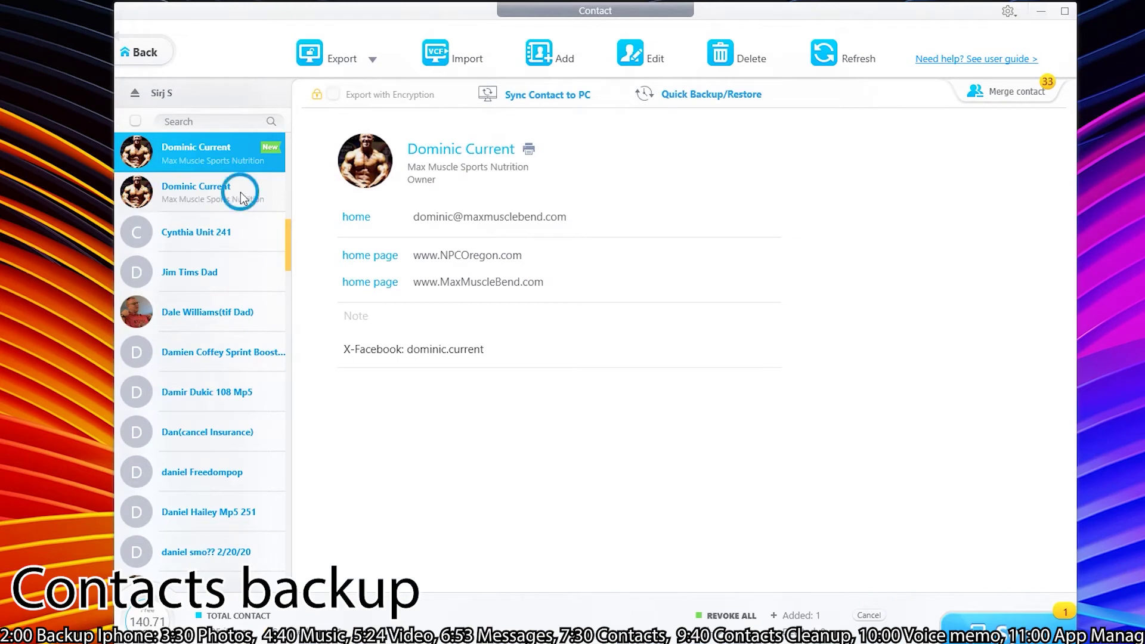
{"action": "left_click", "coordinate": [236, 196]}
{"action": "left_click", "coordinate": [200, 170]}
{"action": "left_click", "coordinate": [207, 191]}
{"action": "left_click", "coordinate": [199, 149]}
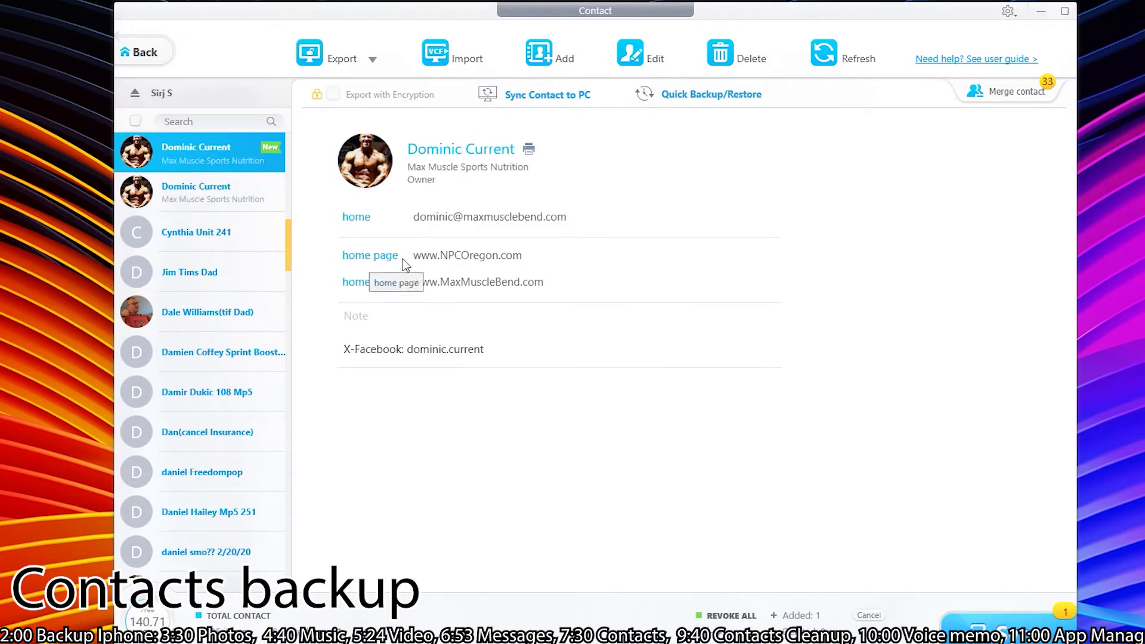
- Mark the older duplicate for deletion and view the newly imported contact
{"action": "left_click", "coordinate": [199, 191]}
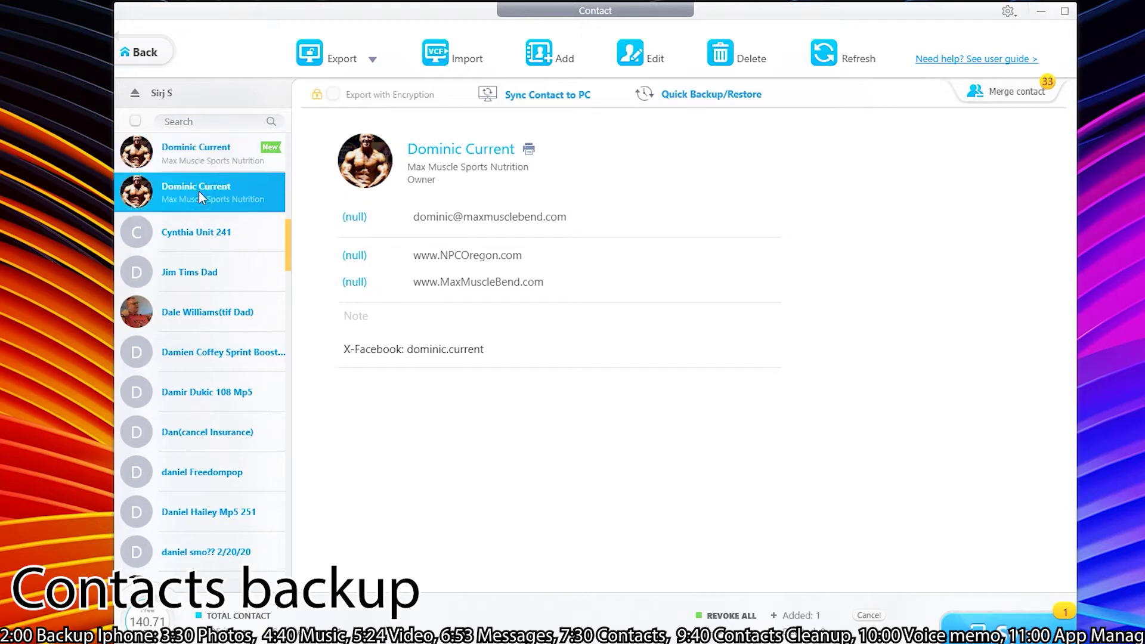
{"action": "left_click", "coordinate": [739, 60]}
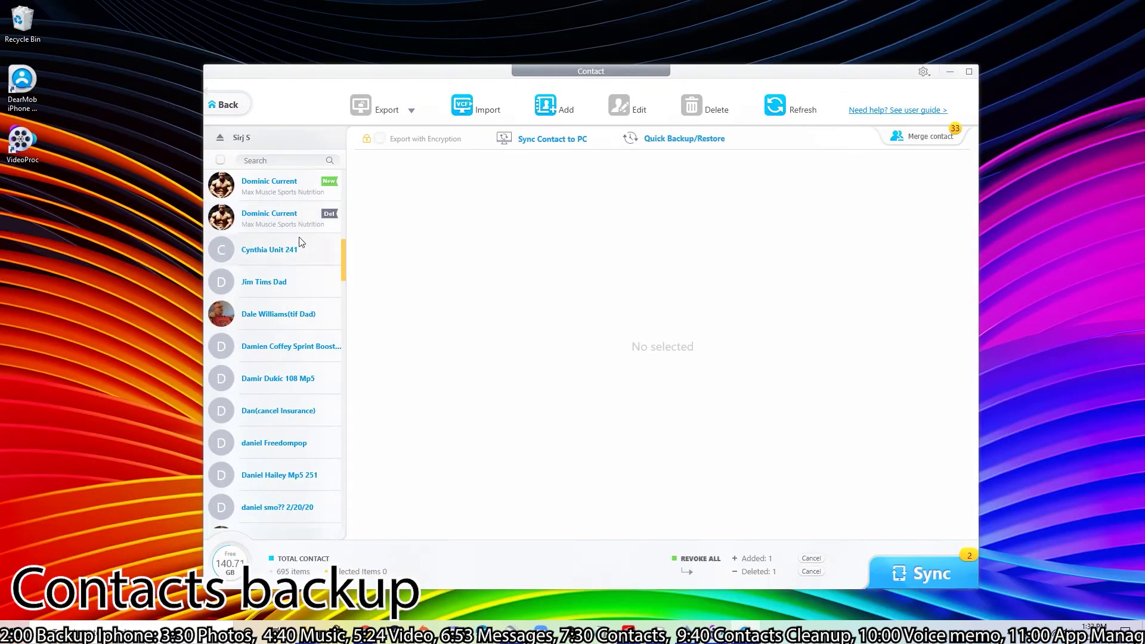
{"action": "left_click", "coordinate": [252, 198]}
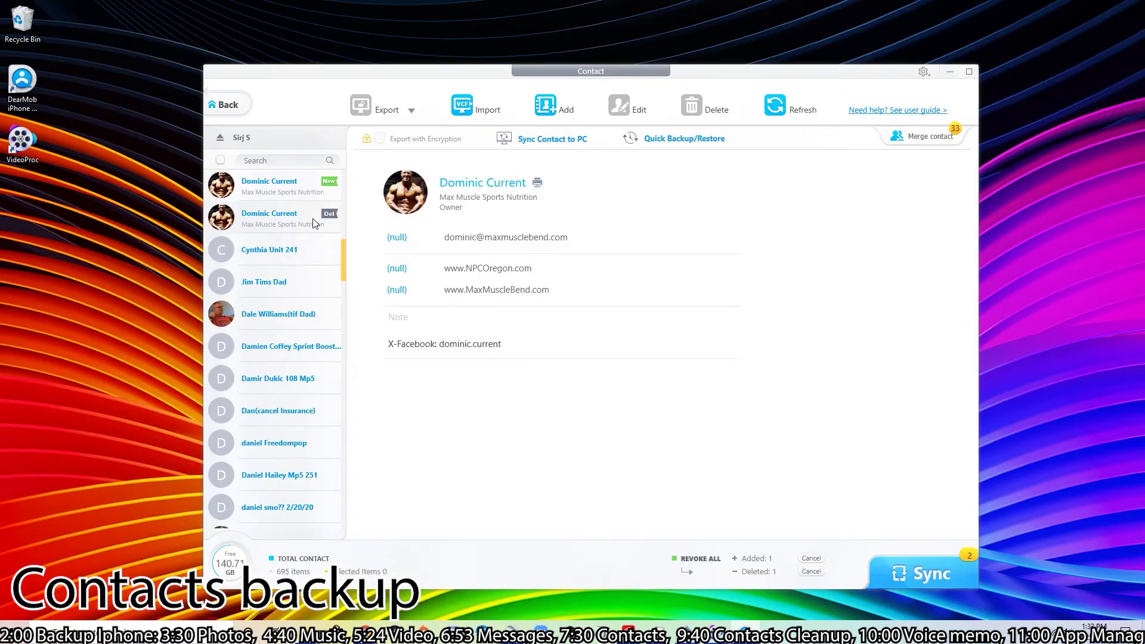
- Edit the imported Max Muscle Sports Nutrition contact, adding a home address with street 1234
{"action": "left_click", "coordinate": [273, 189]}
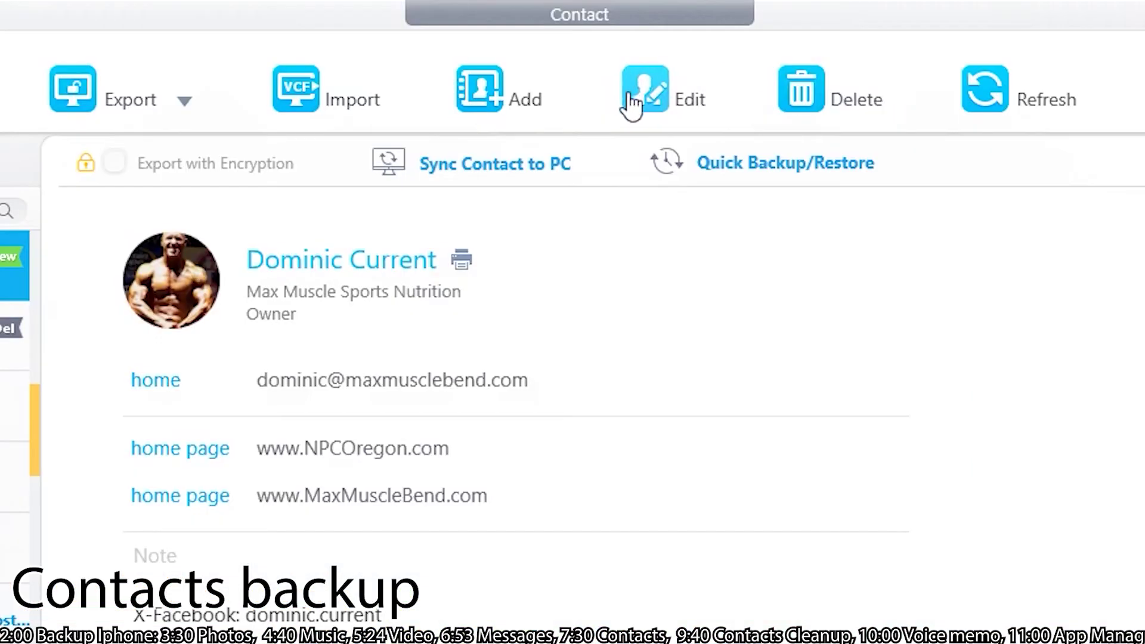
{"action": "left_click", "coordinate": [617, 107]}
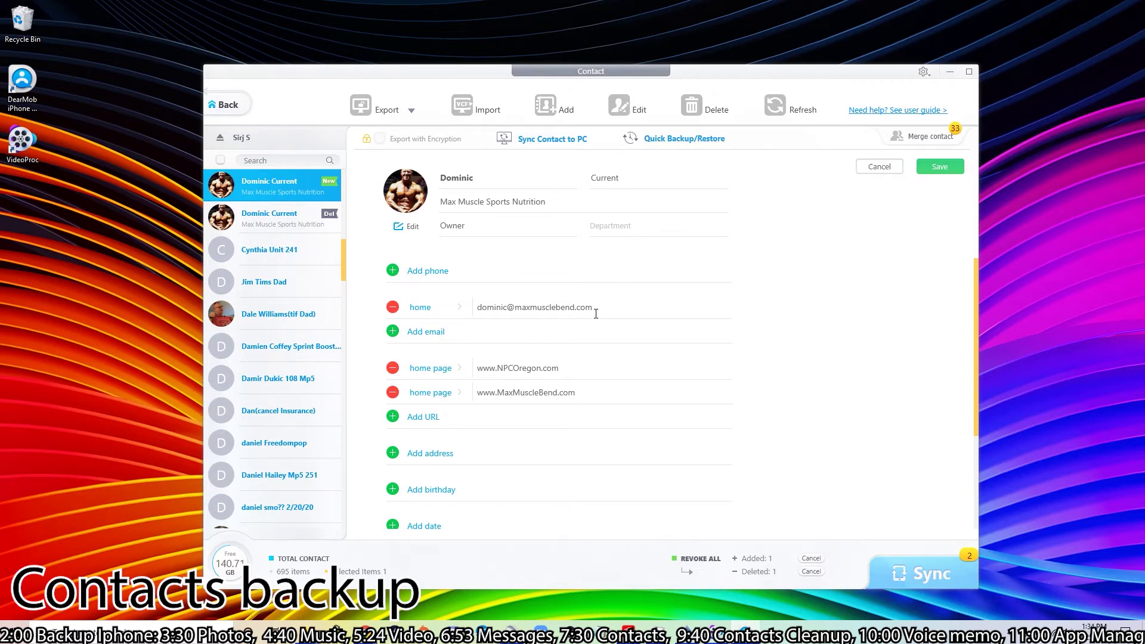
{"action": "scroll", "coordinate": [596, 314], "scroll_direction": "down", "scroll_amount": 1}
{"action": "scroll", "coordinate": [501, 370], "scroll_direction": "down", "scroll_amount": 3}
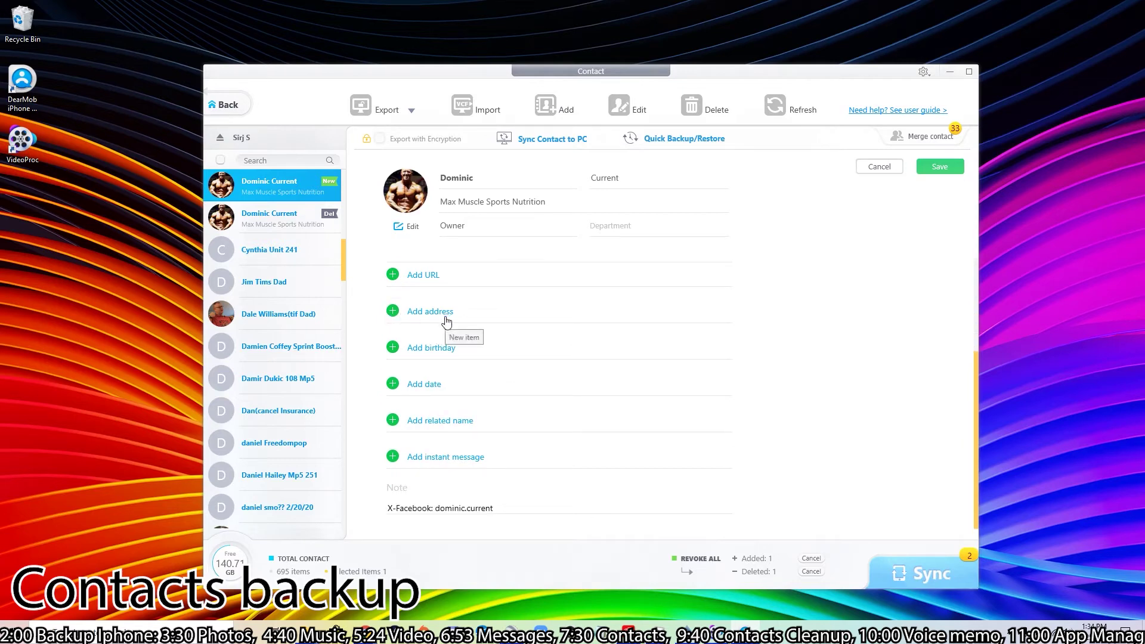
{"action": "scroll", "coordinate": [471, 489], "scroll_direction": "up", "scroll_amount": 2}
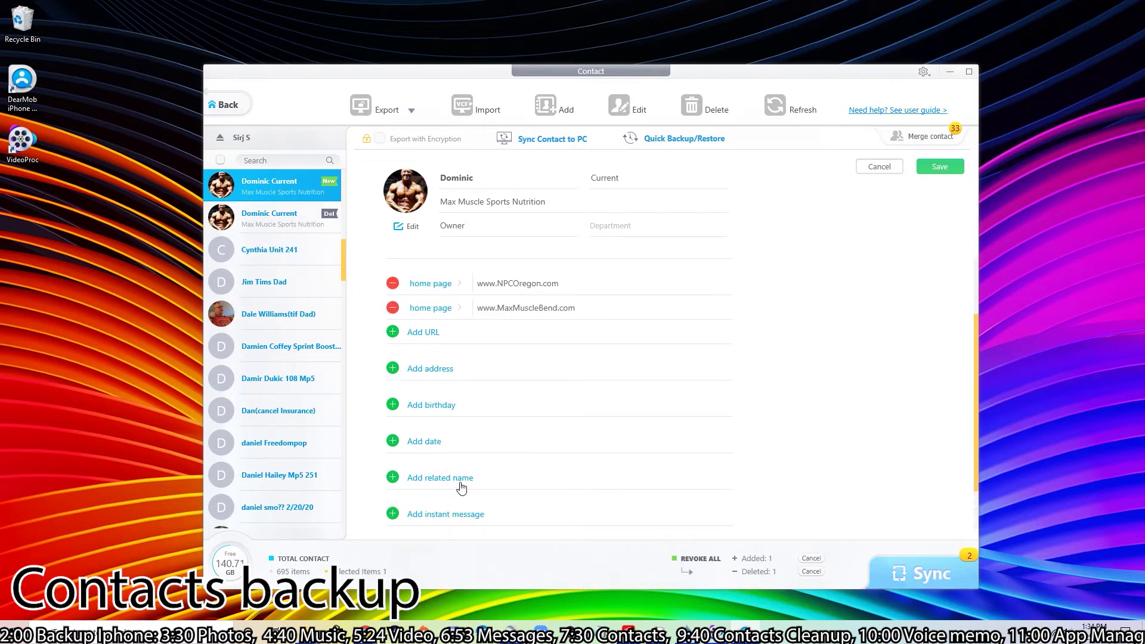
{"action": "left_click", "coordinate": [441, 370]}
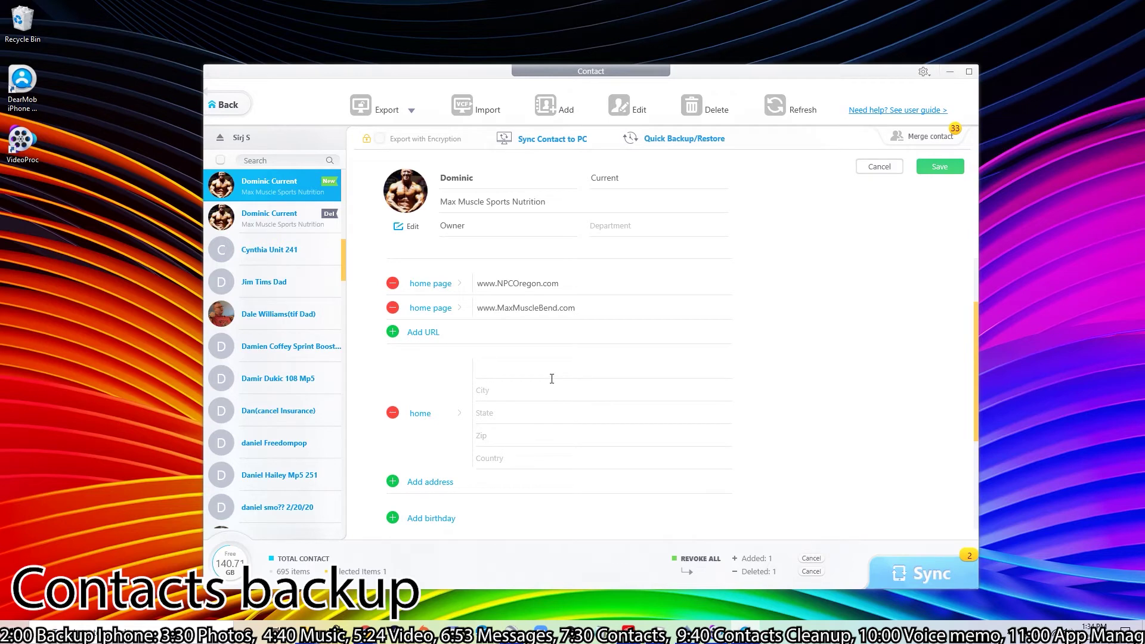
{"action": "type", "text": "1234"}
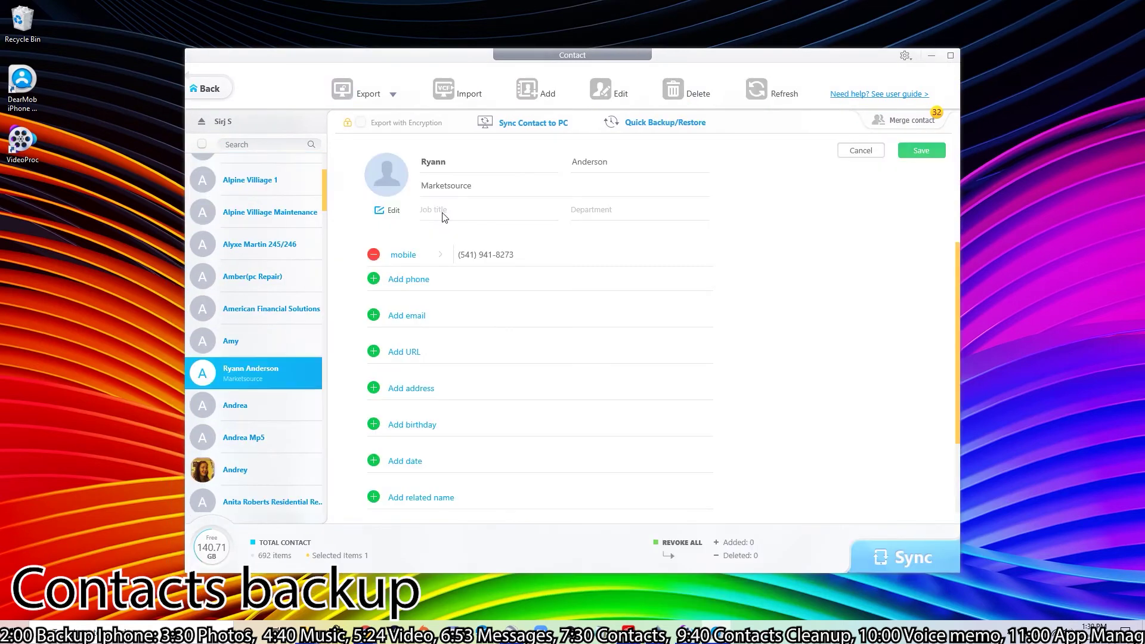
- Enter 'target tech' as the Marketsource contact's title, save, and sync it to the iPhone
{"action": "left_click", "coordinate": [444, 210]}
{"action": "left_click", "coordinate": [931, 162]}
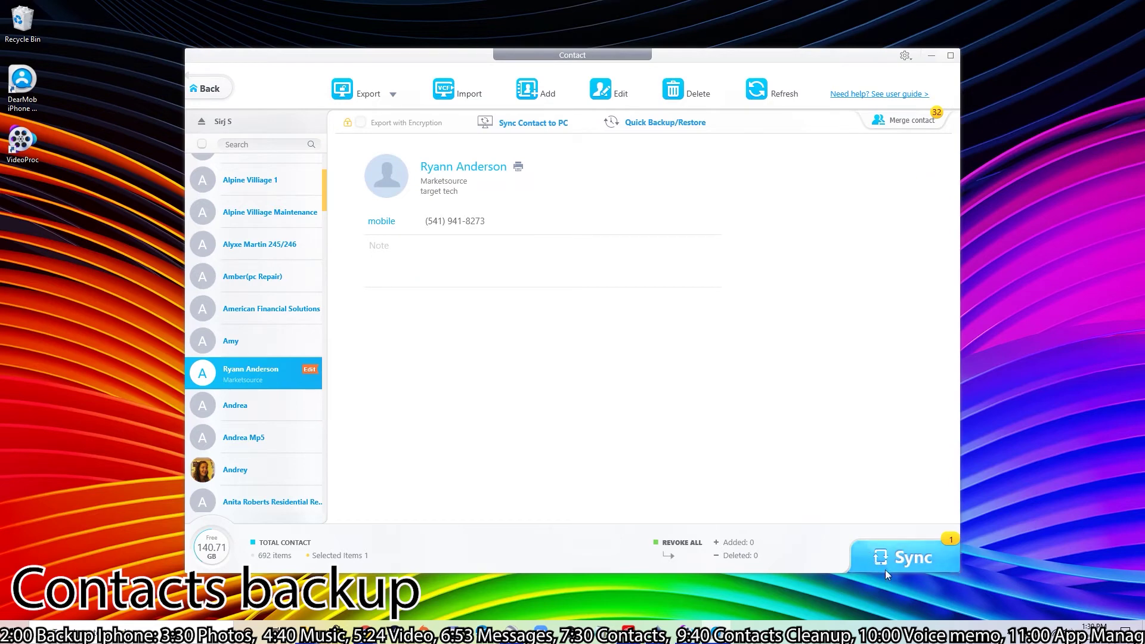
{"action": "left_click", "coordinate": [900, 559]}
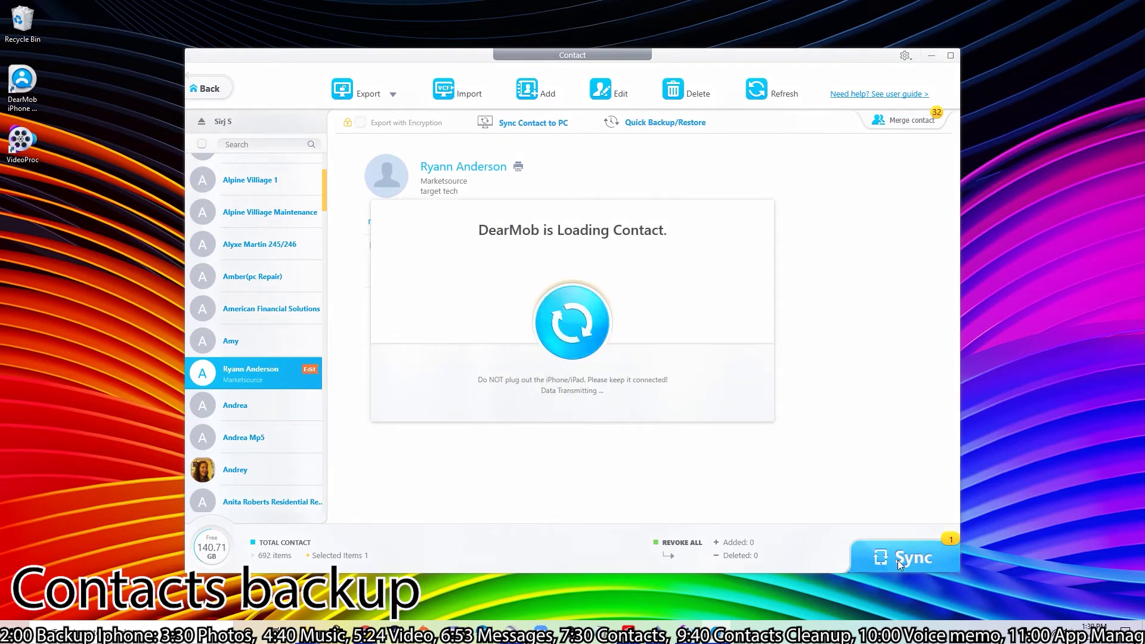
- Dismiss the sync notice and review the 68 suspected duplicate contacts on the Merge page
{"action": "left_click", "coordinate": [587, 431]}
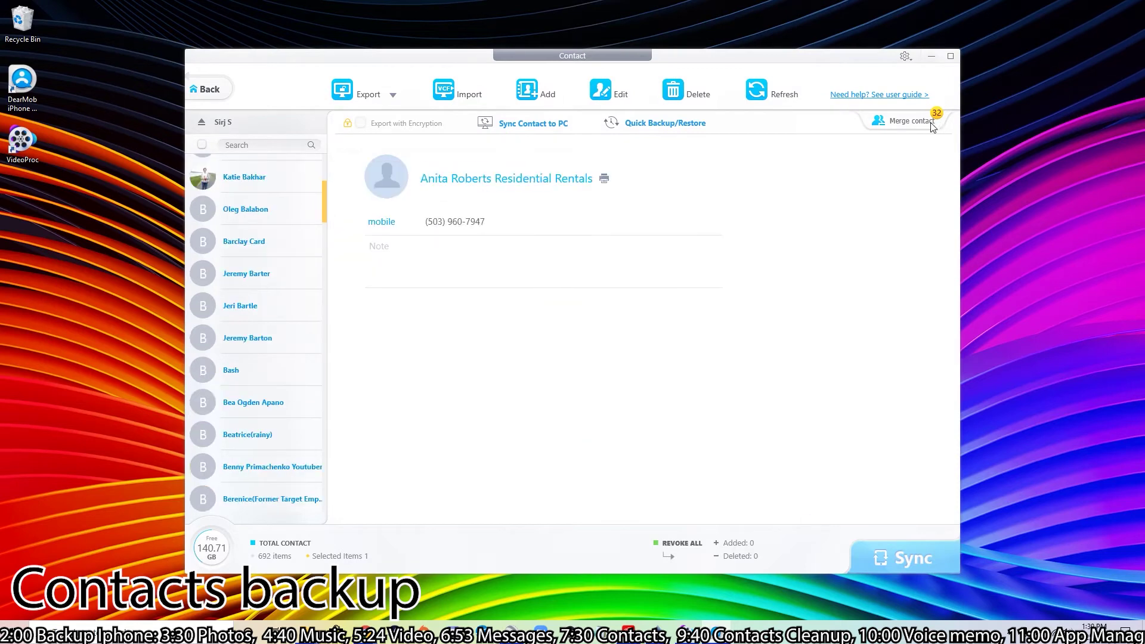
{"action": "left_click", "coordinate": [910, 122]}
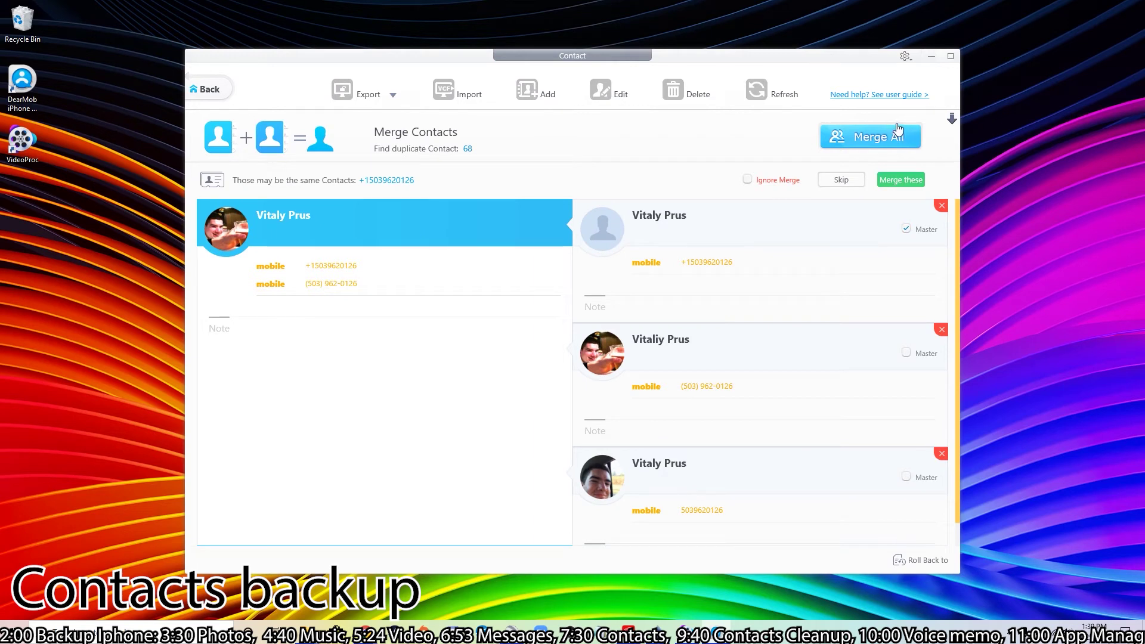
{"action": "scroll", "coordinate": [762, 276], "scroll_direction": "down", "scroll_amount": 1}
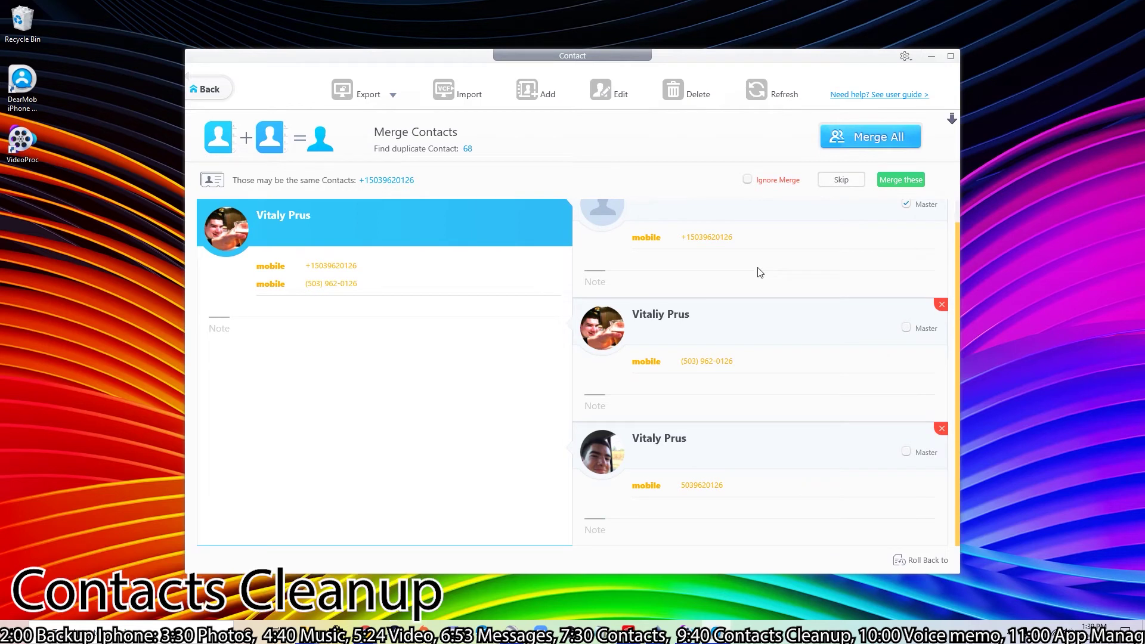
{"action": "scroll", "coordinate": [760, 272], "scroll_direction": "up", "scroll_amount": 1}
{"action": "scroll", "coordinate": [760, 273], "scroll_direction": "down", "scroll_amount": 1}
{"action": "scroll", "coordinate": [761, 272], "scroll_direction": "up", "scroll_amount": 1}
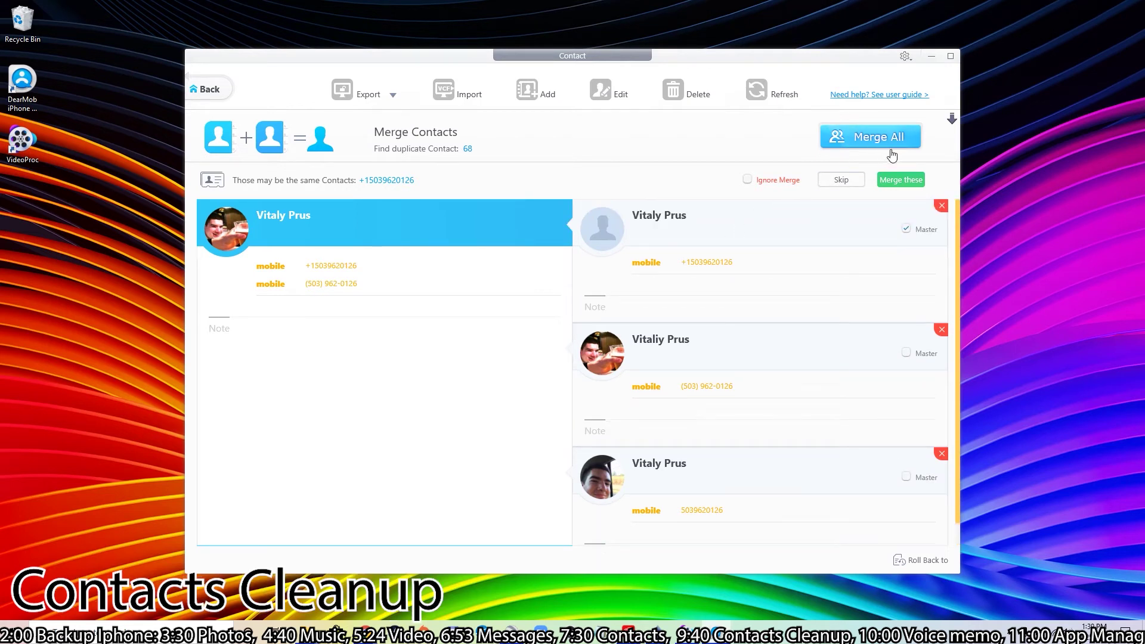
- Skip three duplicate contact groups without merging them
{"action": "left_click", "coordinate": [840, 180]}
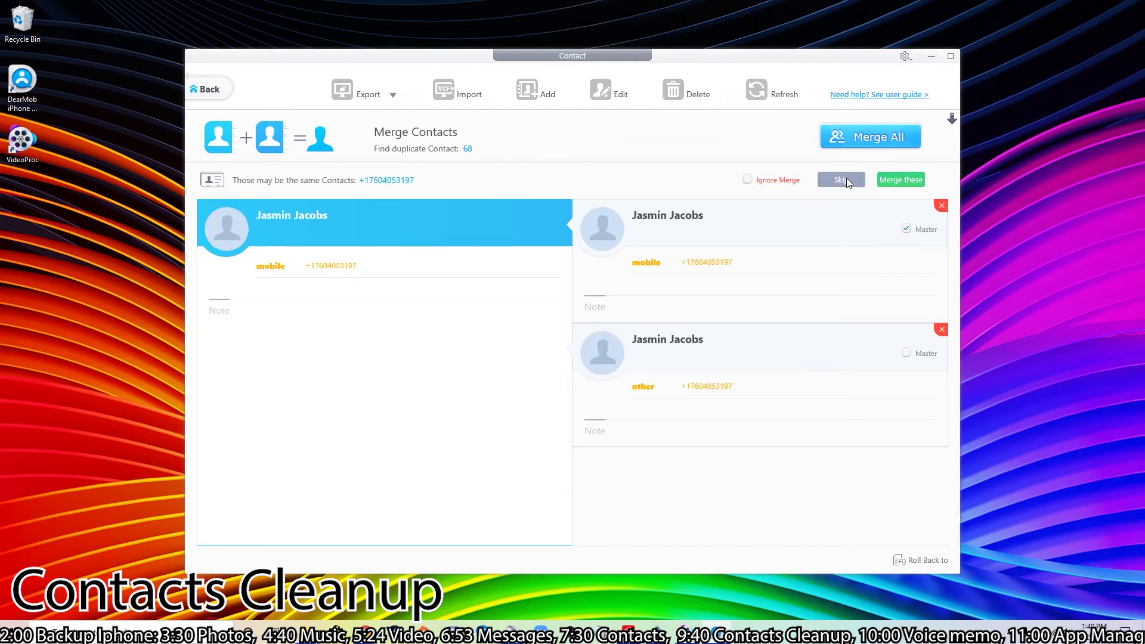
{"action": "left_click", "coordinate": [846, 179]}
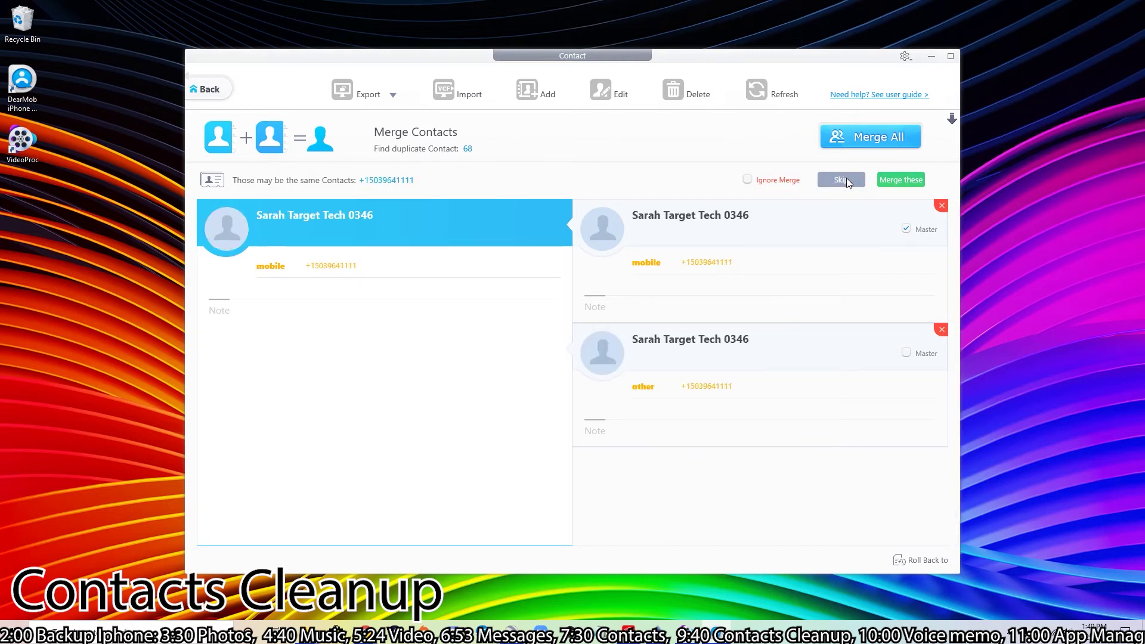
{"action": "left_click", "coordinate": [846, 180]}
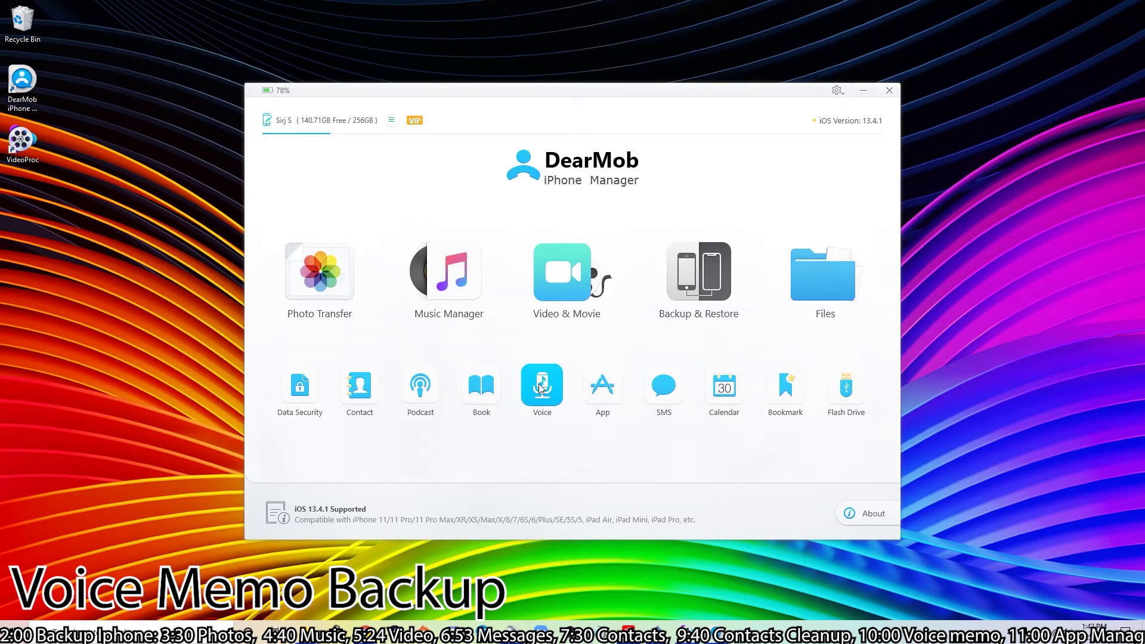
- Open the 17 voice memos and export them all to the DearMobiPhoneManager Voice folder
{"action": "left_click", "coordinate": [542, 387]}
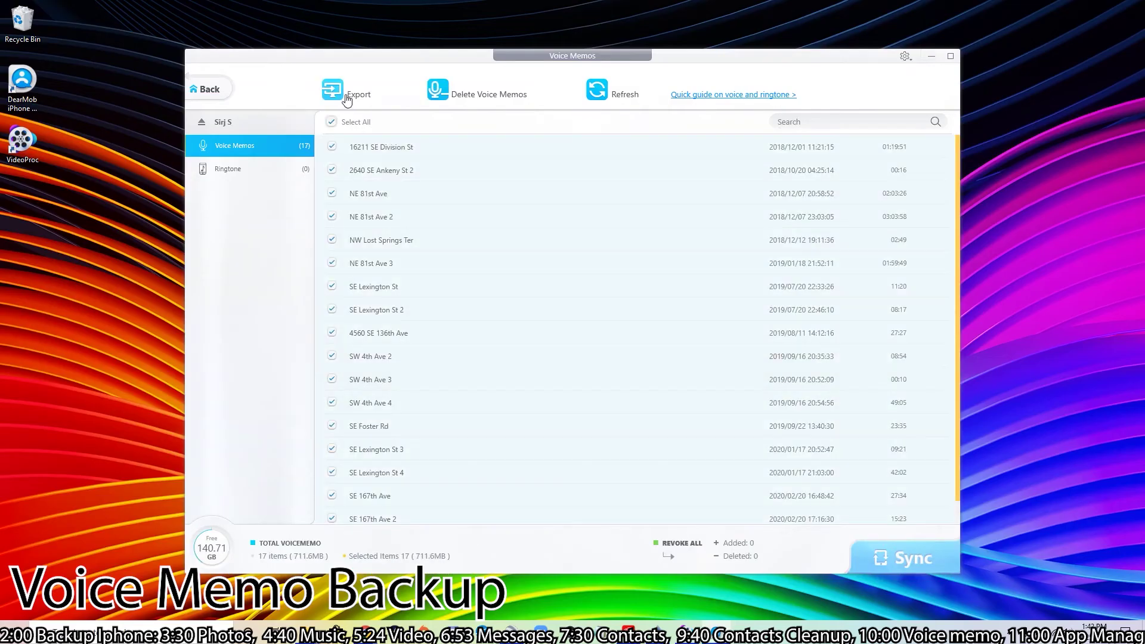
{"action": "left_click", "coordinate": [349, 99]}
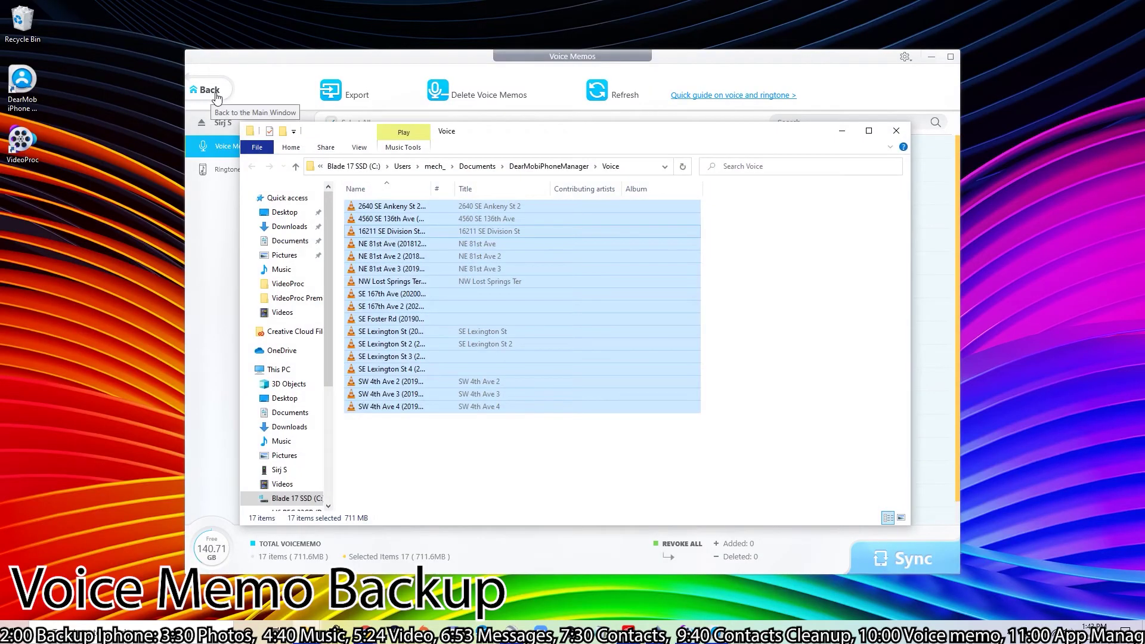
- Deselect the exported files and play one voice memo recording in VLC
{"action": "left_click", "coordinate": [453, 429]}
{"action": "double_click", "coordinate": [417, 218]}
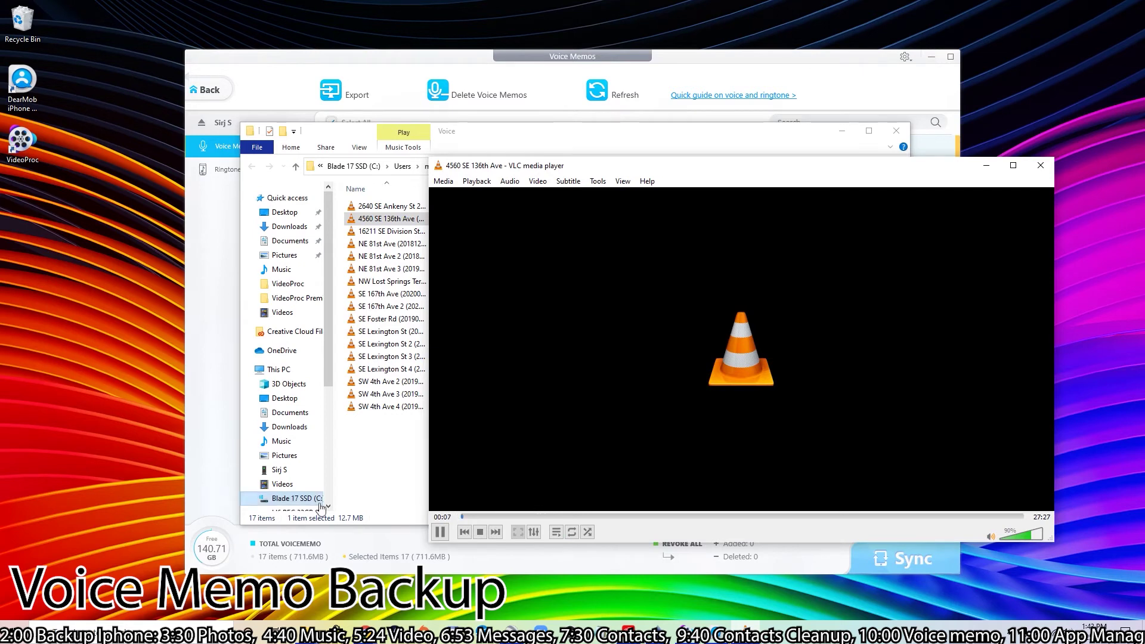
- Seek through the voice memo in VLC to 03:52, 07:02, 17:05 and about 19:38
{"action": "left_click", "coordinate": [540, 516]}
{"action": "left_click", "coordinate": [603, 517]}
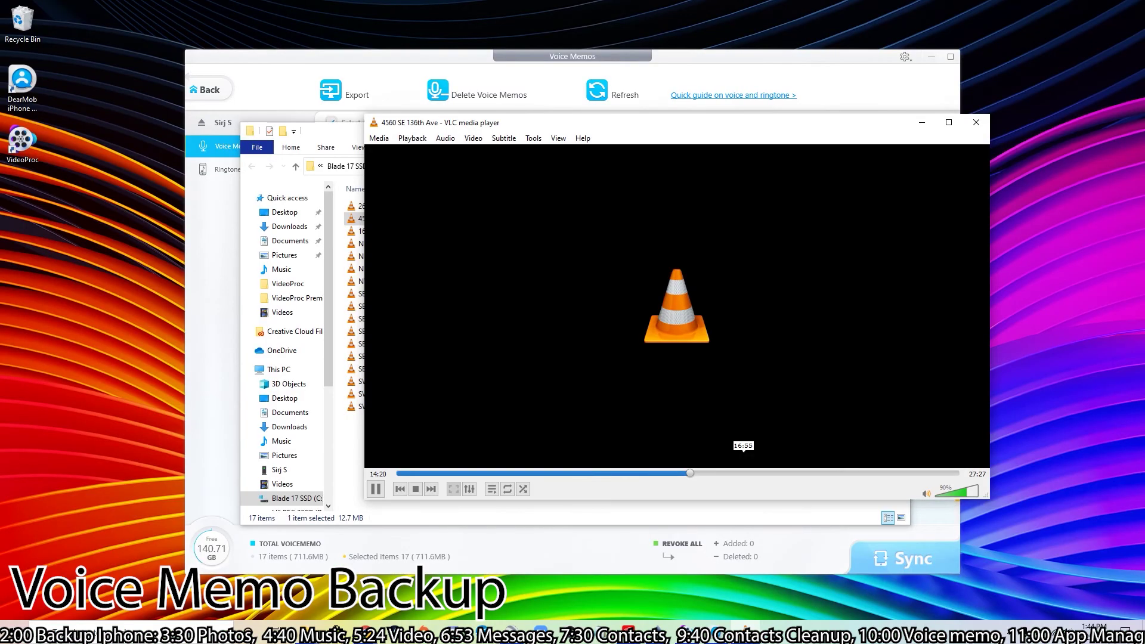
{"action": "left_click", "coordinate": [745, 473]}
{"action": "left_click", "coordinate": [800, 473]}
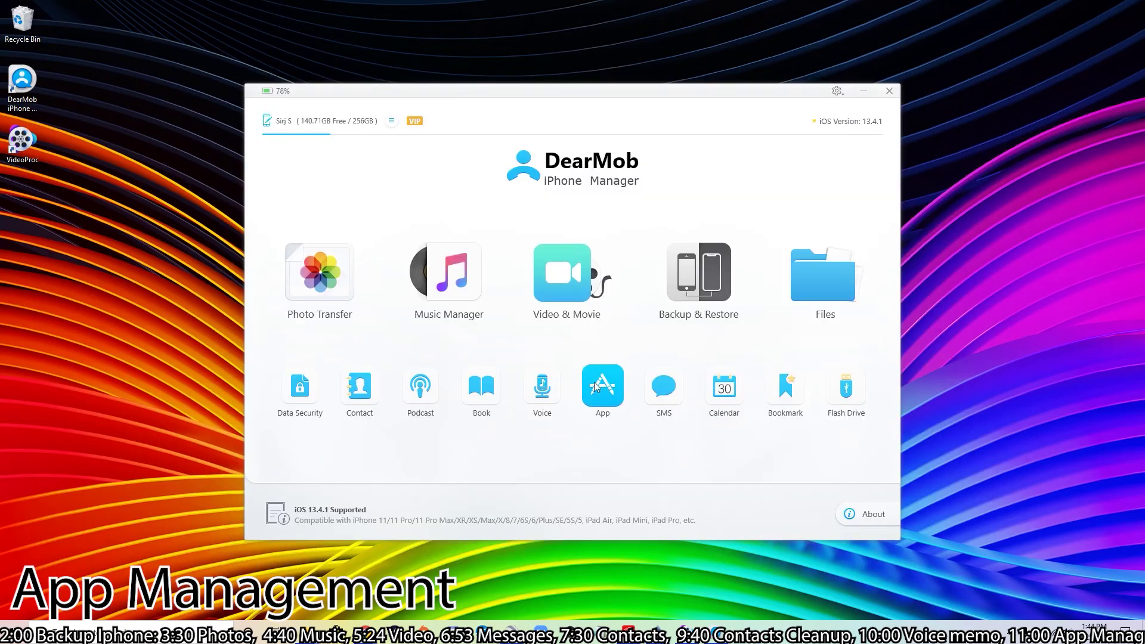
- Select the My Account app among the 72 apps, delete it, and sync the removal
{"action": "left_click", "coordinate": [602, 386]}
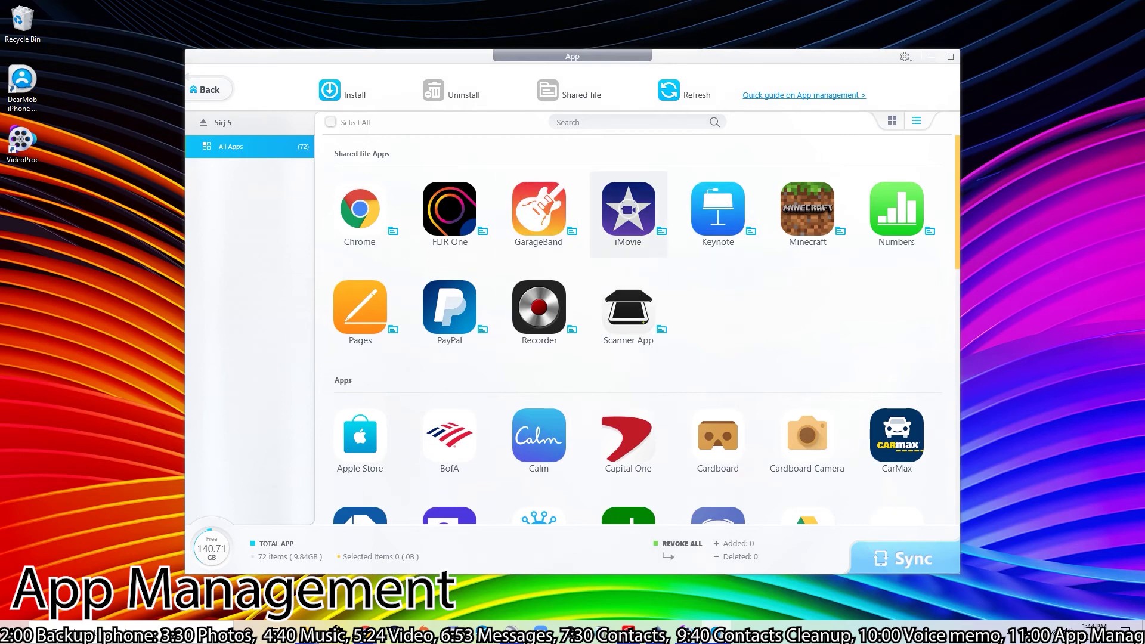
{"action": "scroll", "coordinate": [632, 250], "scroll_direction": "down", "scroll_amount": 5}
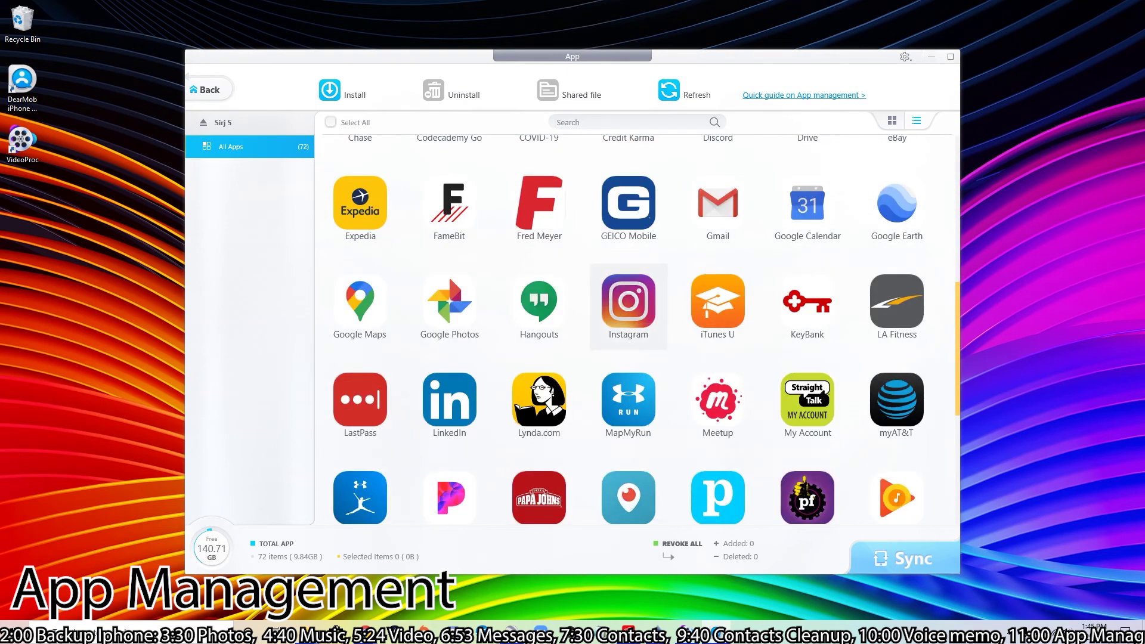
{"action": "scroll", "coordinate": [628, 304], "scroll_direction": "down", "scroll_amount": 3}
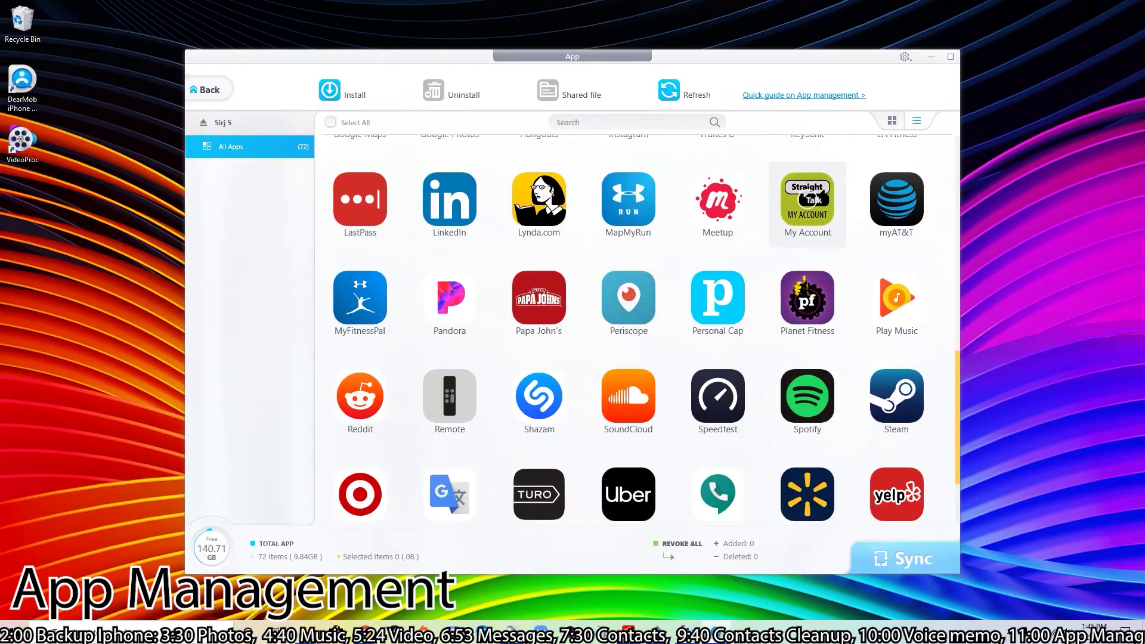
{"action": "left_click", "coordinate": [808, 200]}
{"action": "scroll", "coordinate": [808, 200], "scroll_direction": "up", "scroll_amount": 2}
{"action": "key", "text": "Delete"}
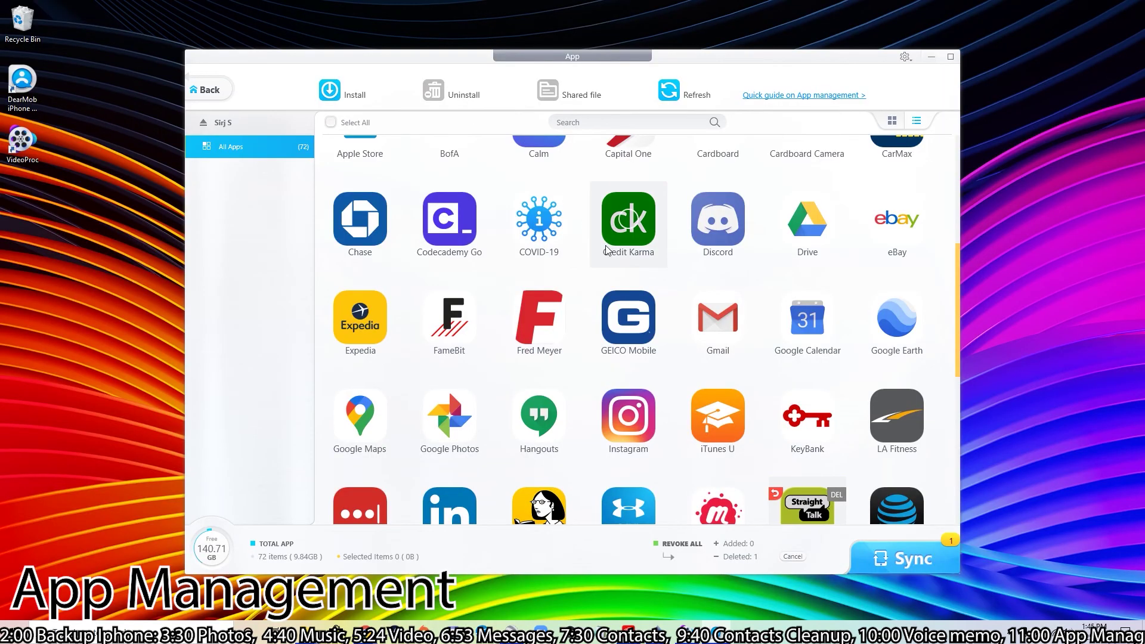
{"action": "left_click", "coordinate": [877, 553]}
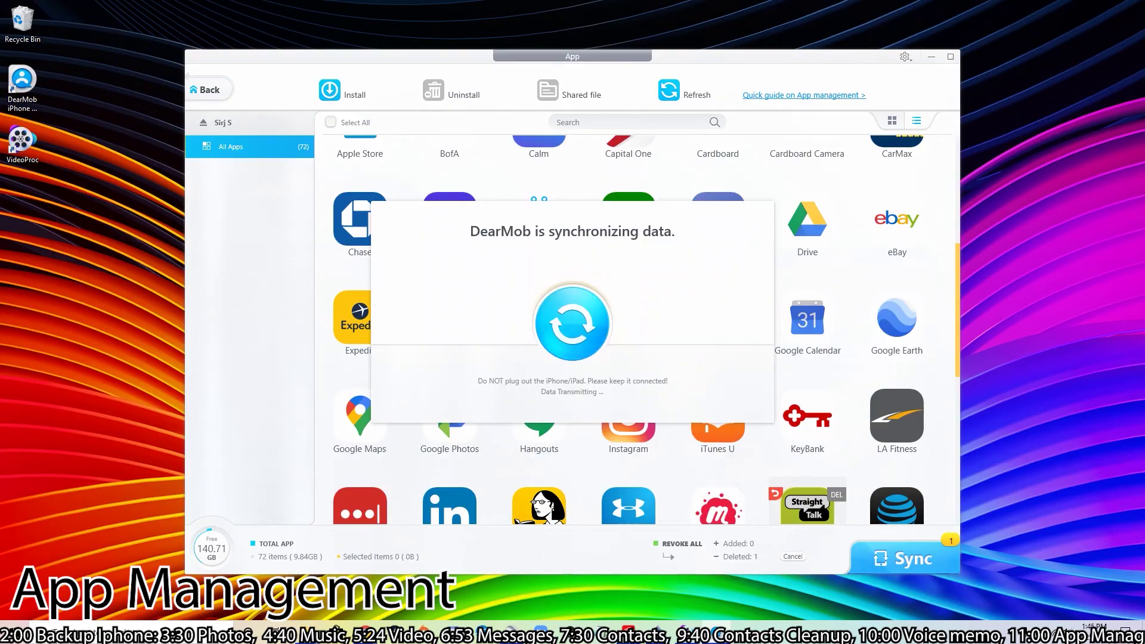